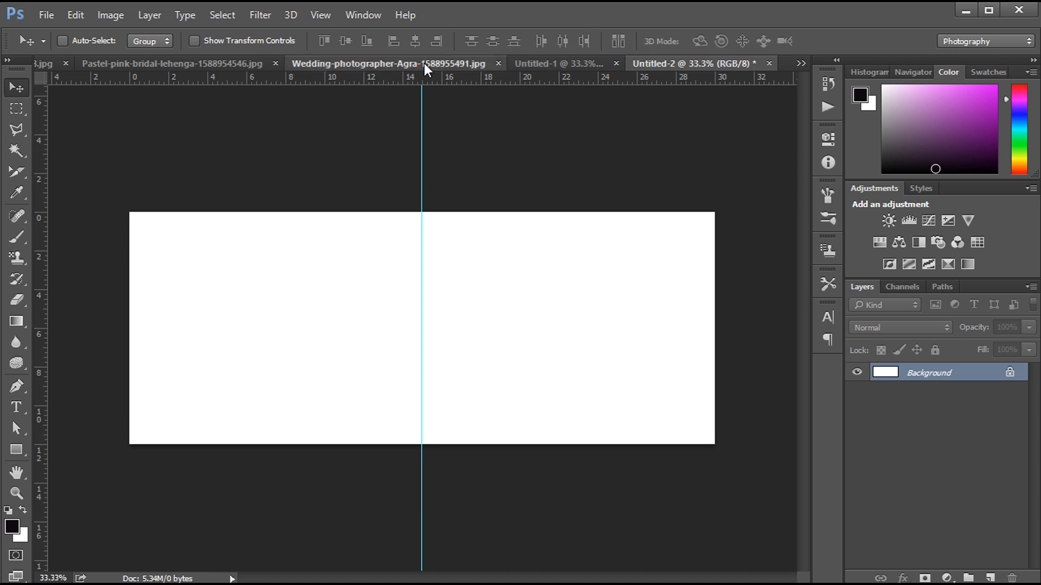
Look through the open photo documents and close Untitled-1 without saving it
{"action": "left_click", "coordinate": [424, 63]}
{"action": "left_click", "coordinate": [265, 63]}
{"action": "left_click", "coordinate": [152, 64]}
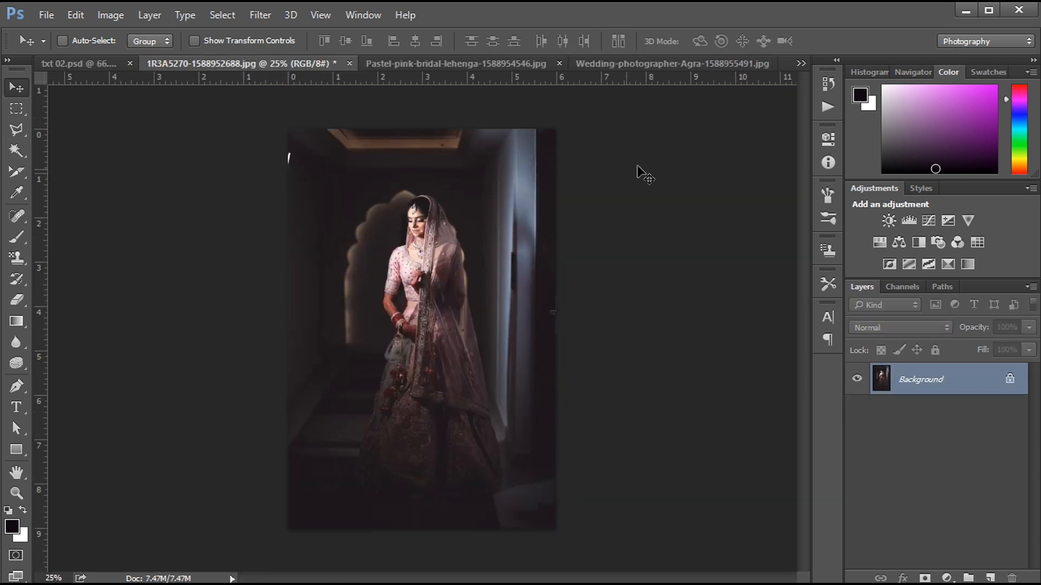
{"action": "left_click", "coordinate": [805, 63]}
{"action": "left_click", "coordinate": [855, 158]}
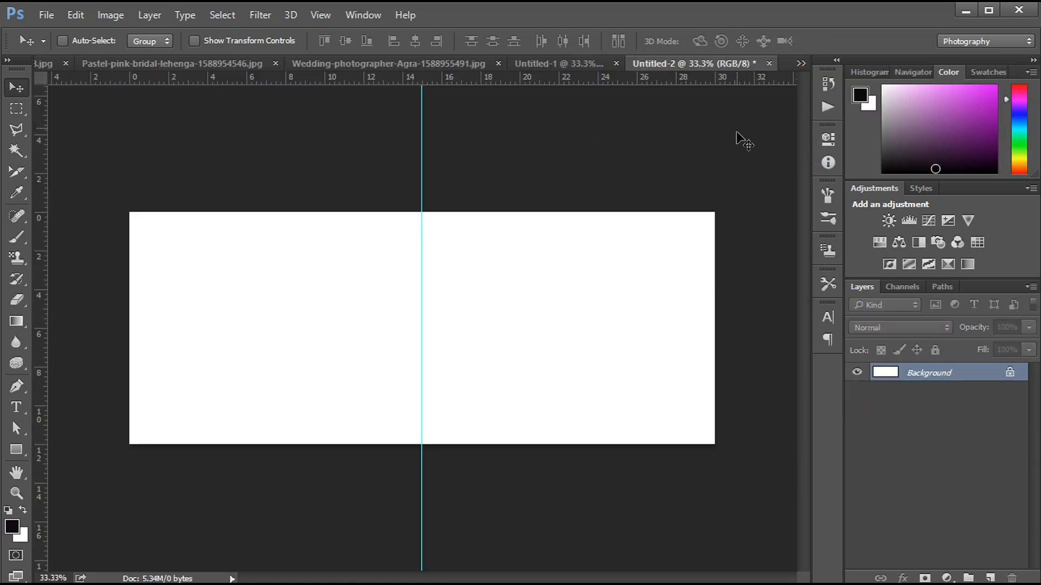
{"action": "left_click", "coordinate": [616, 64]}
{"action": "left_click", "coordinate": [527, 240]}
Copy the bride-and-pillar photo from the Wedding-photographer-Agra document onto the right page of Untitled-2 and centre it vertically on the background
{"action": "left_click", "coordinate": [490, 63]}
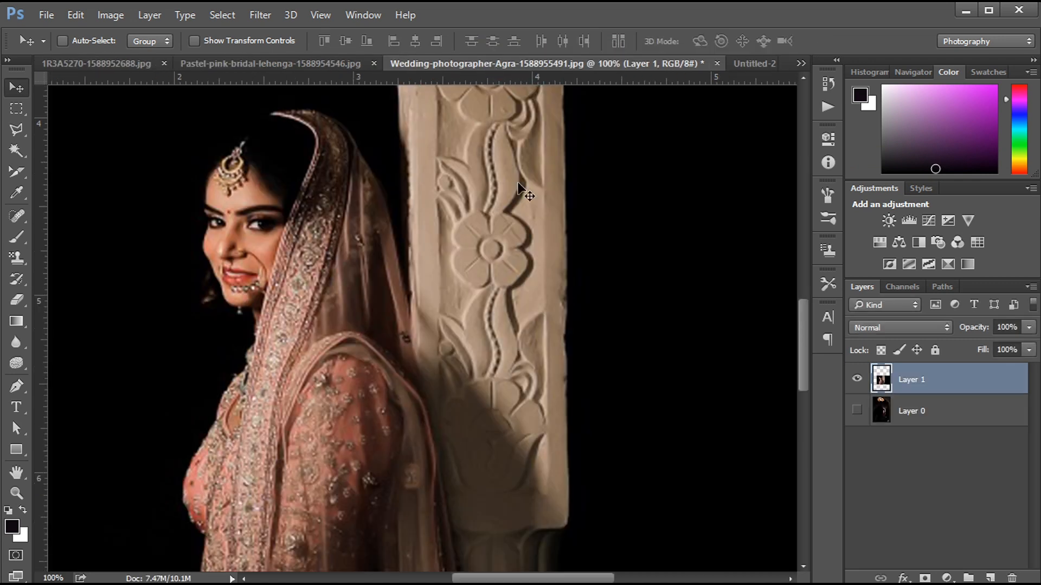
{"action": "left_click_drag", "start_coordinate": [352, 311], "coordinate": [537, 304]}
{"action": "left_click", "coordinate": [929, 391], "text": "shift"}
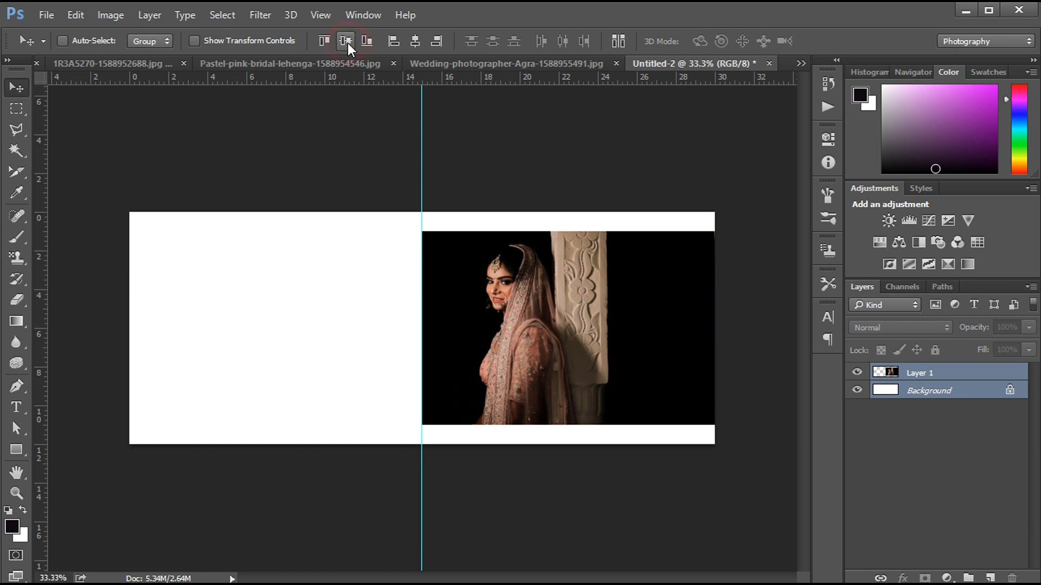
{"action": "left_click", "coordinate": [902, 374]}
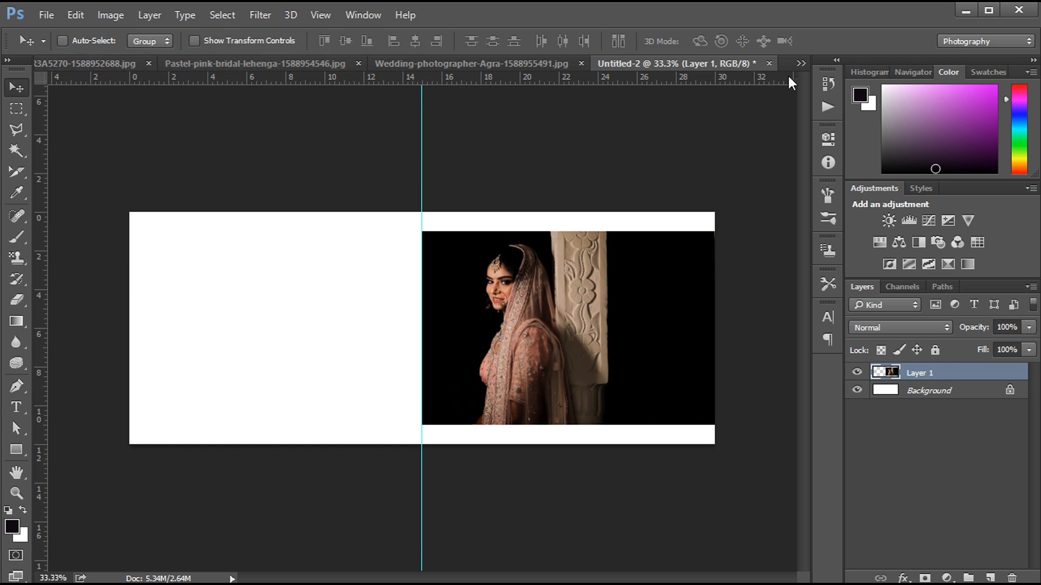
Copy the linked Wedding Ceremony title block from txt 02.psd into Untitled-2 and close the Wedding-photographer-Agra document without saving
{"action": "left_click", "coordinate": [799, 64]}
{"action": "left_click", "coordinate": [835, 68]}
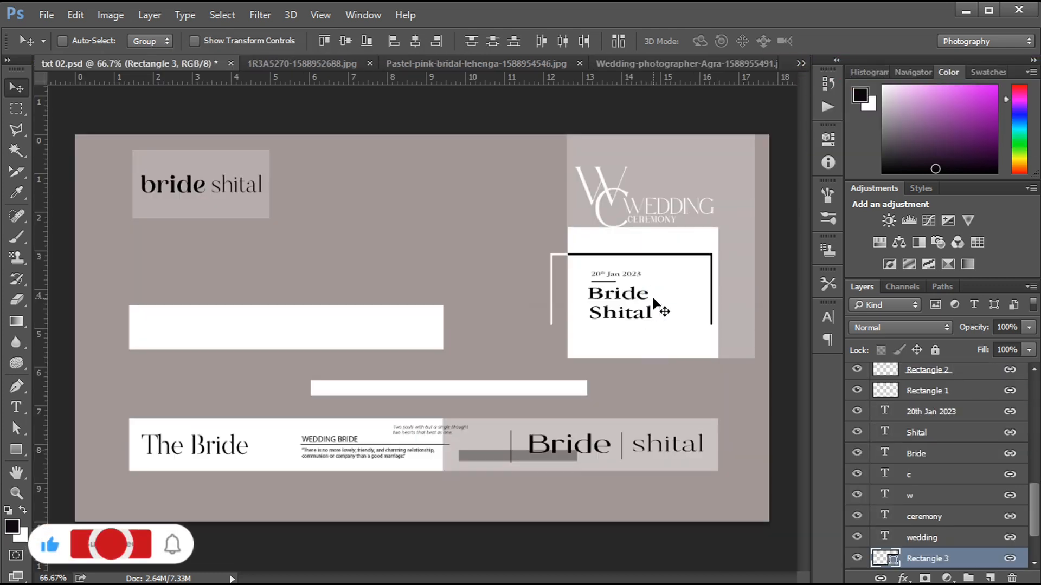
{"action": "left_click_drag", "start_coordinate": [658, 304], "coordinate": [785, 54]}
{"action": "left_click", "coordinate": [769, 63]}
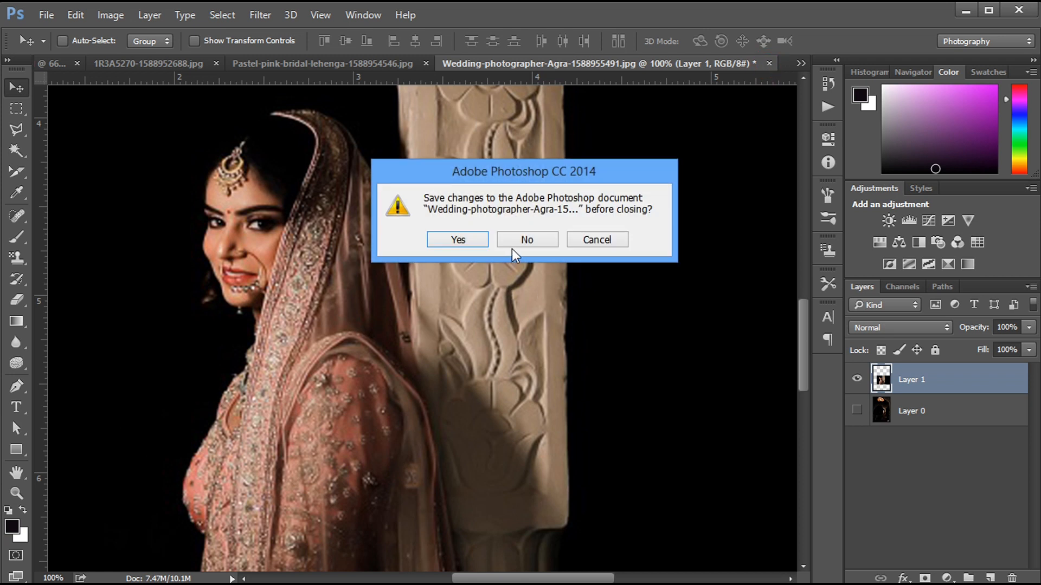
{"action": "left_click", "coordinate": [514, 243]}
Position the Wedding Ceremony title block over the lower-right part of the bride photo, flush with its bottom edge
{"action": "left_click_drag", "start_coordinate": [638, 287], "coordinate": [666, 380]}
{"action": "key", "text": "shift+Down"}
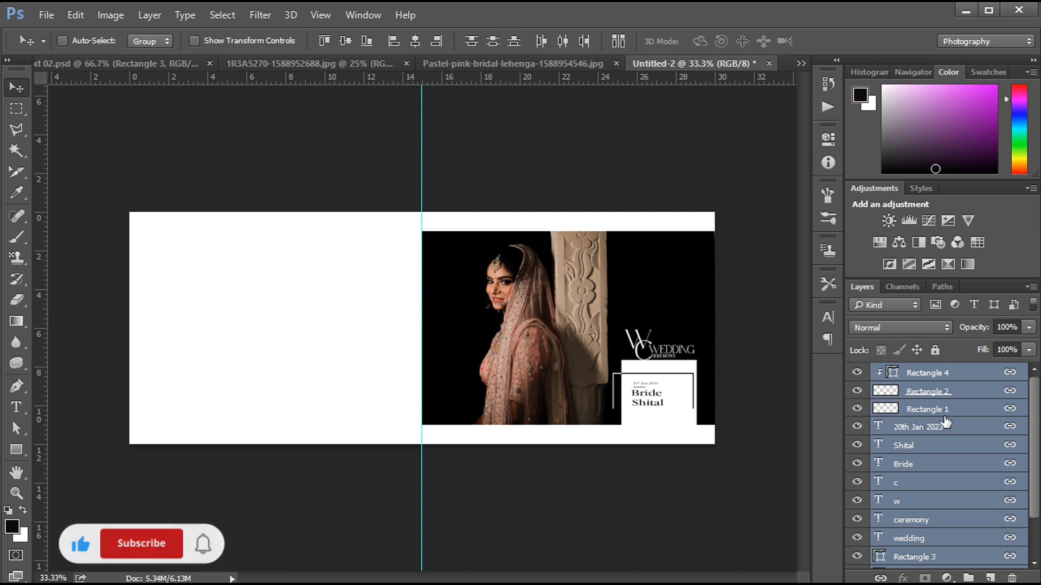
{"action": "key", "text": "Left"}
{"action": "key", "text": "Left"}
{"action": "key", "text": "Left"}
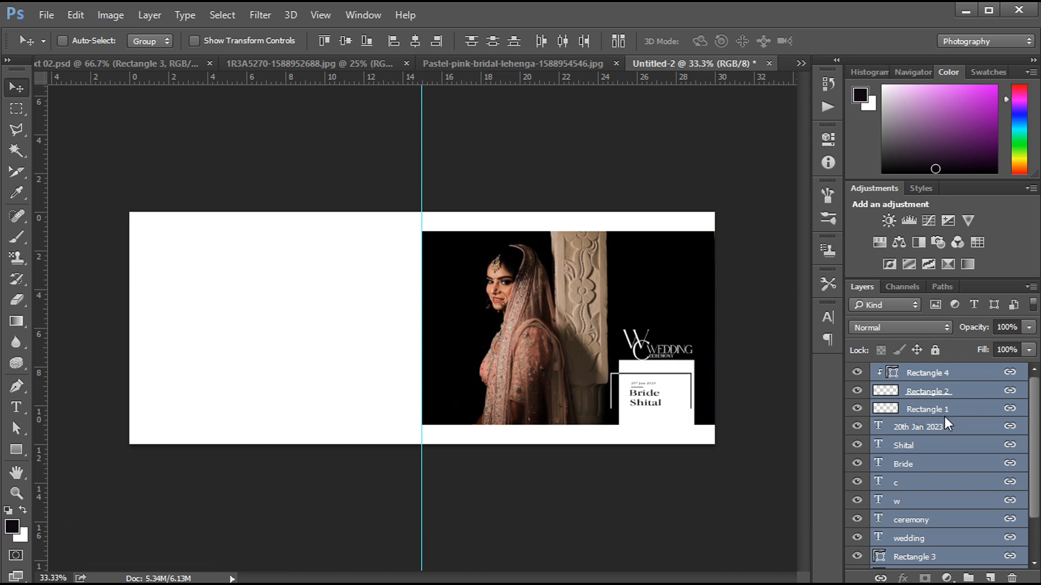
Set the Rectangle 5 panel behind the title to Normal blend mode with 15% opacity
{"action": "left_click", "coordinate": [944, 415]}
{"action": "left_click_drag", "start_coordinate": [1036, 402], "coordinate": [1036, 446]}
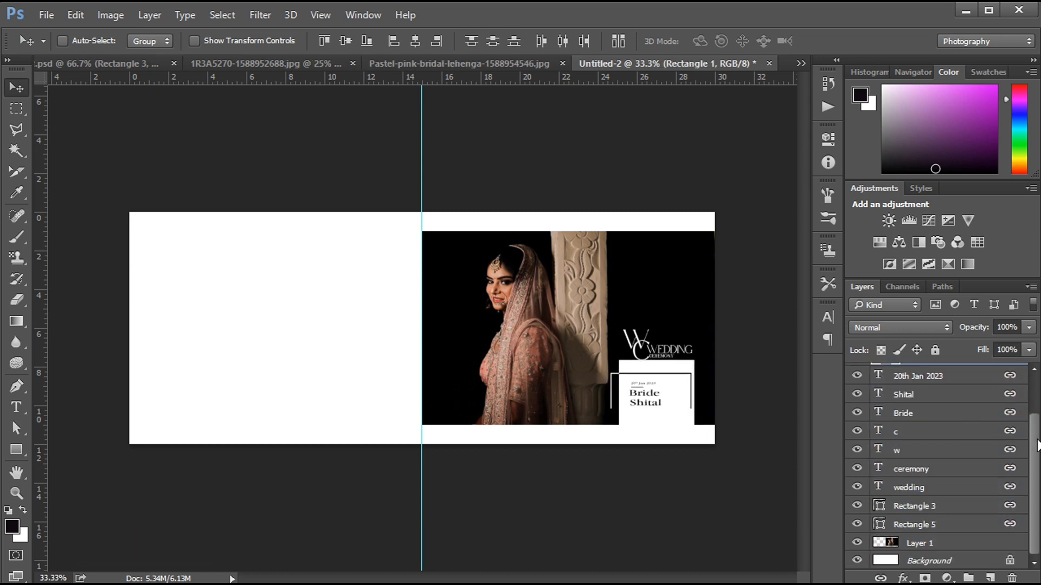
{"action": "left_click", "coordinate": [921, 525]}
{"action": "left_click", "coordinate": [916, 327]}
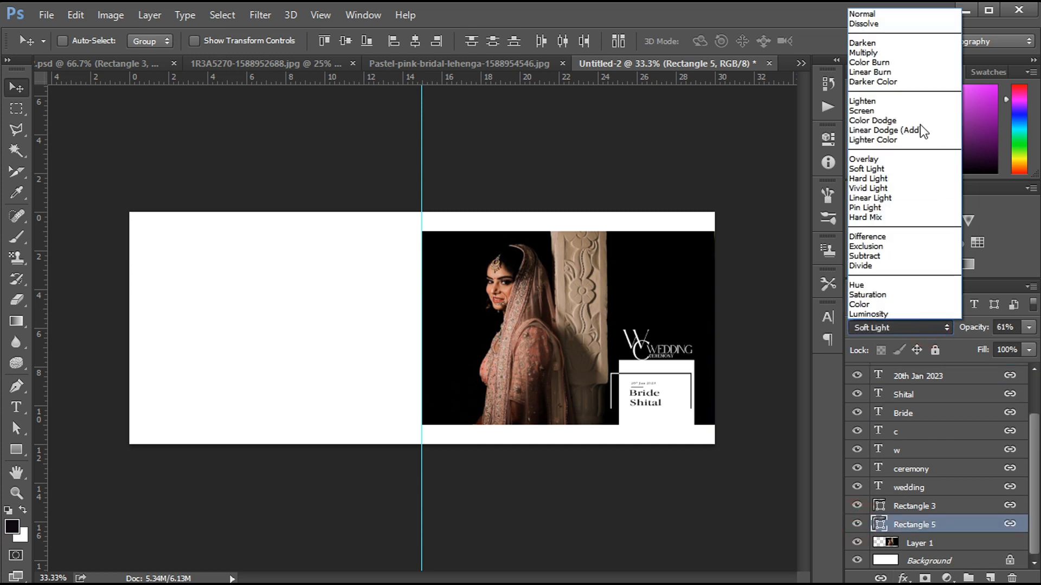
{"action": "left_click", "coordinate": [872, 12]}
{"action": "left_click_drag", "start_coordinate": [974, 330], "coordinate": [970, 331]}
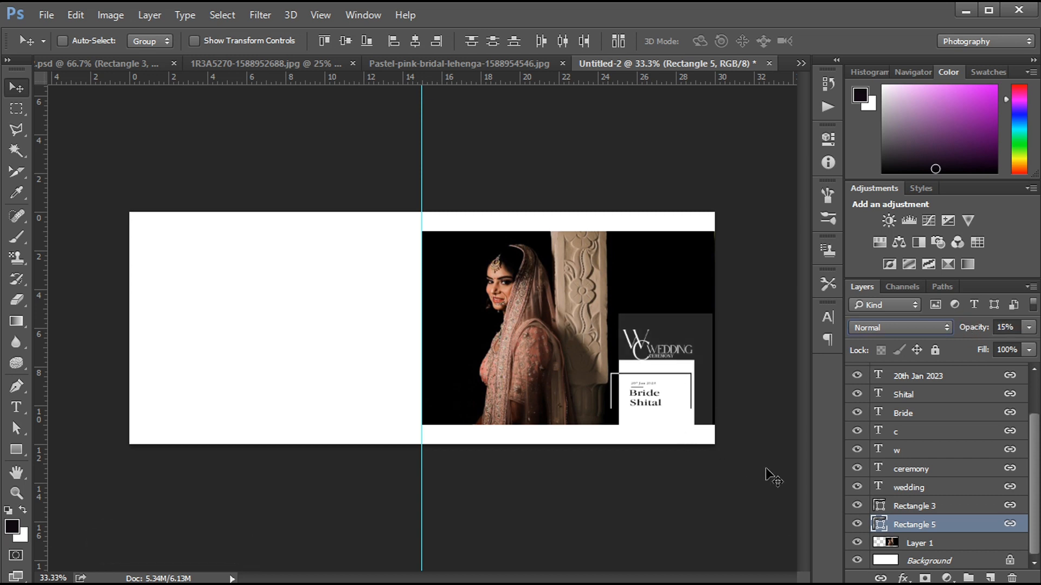
Nudge the linked title block right until its translucent panel meets the photo's right edge
{"action": "key", "text": "shift+plus"}
{"action": "key", "text": "shift+plus"}
{"action": "key", "text": "shift+minus"}
{"action": "key", "text": "shift+minus"}
{"action": "key", "text": "Right"}
{"action": "key", "text": "Right"}
{"action": "key", "text": "Right"}
{"action": "key", "text": "Right"}
{"action": "key", "text": "Right"}
{"action": "key", "text": "Right"}
{"action": "key", "text": "Right"}
{"action": "key", "text": "Right"}
{"action": "key", "text": "Right"}
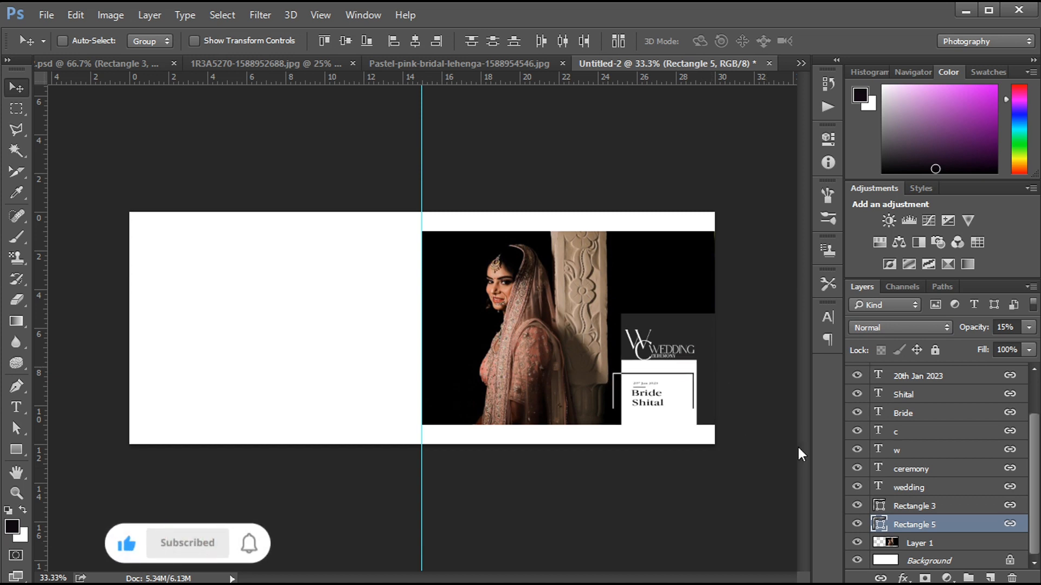
{"action": "key", "text": "ctrl+plus"}
{"action": "key", "text": "ctrl+plus"}
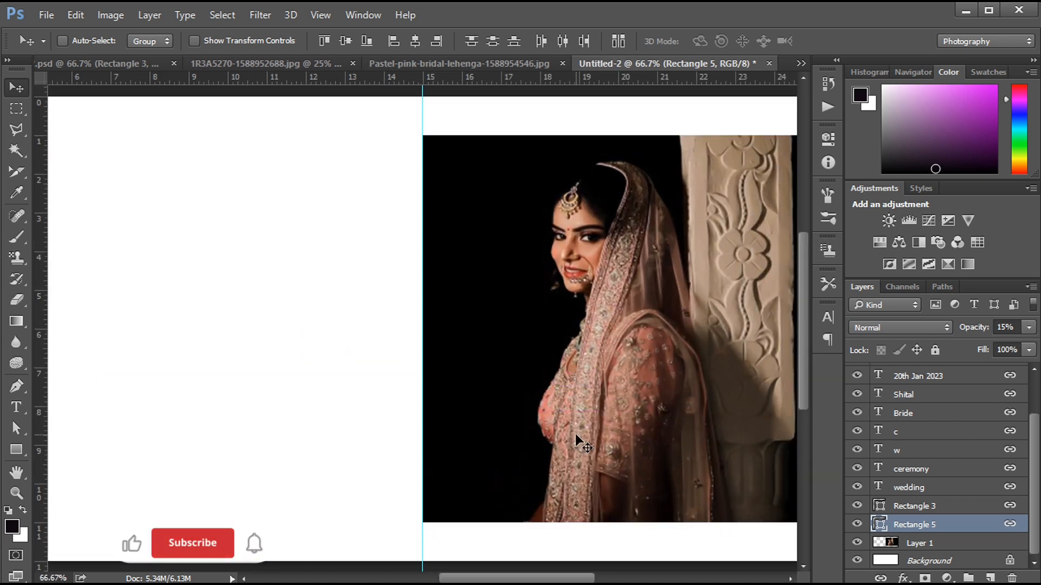
{"action": "key", "text": "ctrl+minus"}
{"action": "key", "text": "ctrl+minus"}
Copy Rectangle 9 and Rectangle 10, the two plain white bars, from txt 02.psd into Untitled-2 directly above the Background layer
{"action": "key", "text": "alt+comma"}
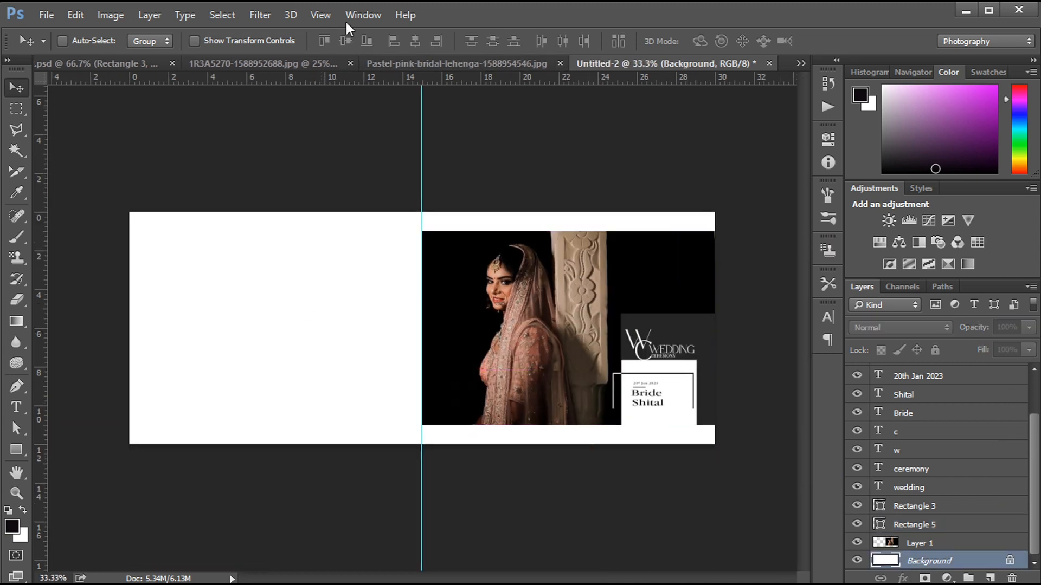
{"action": "left_click", "coordinate": [111, 63]}
{"action": "left_click", "coordinate": [294, 327], "text": "ctrl"}
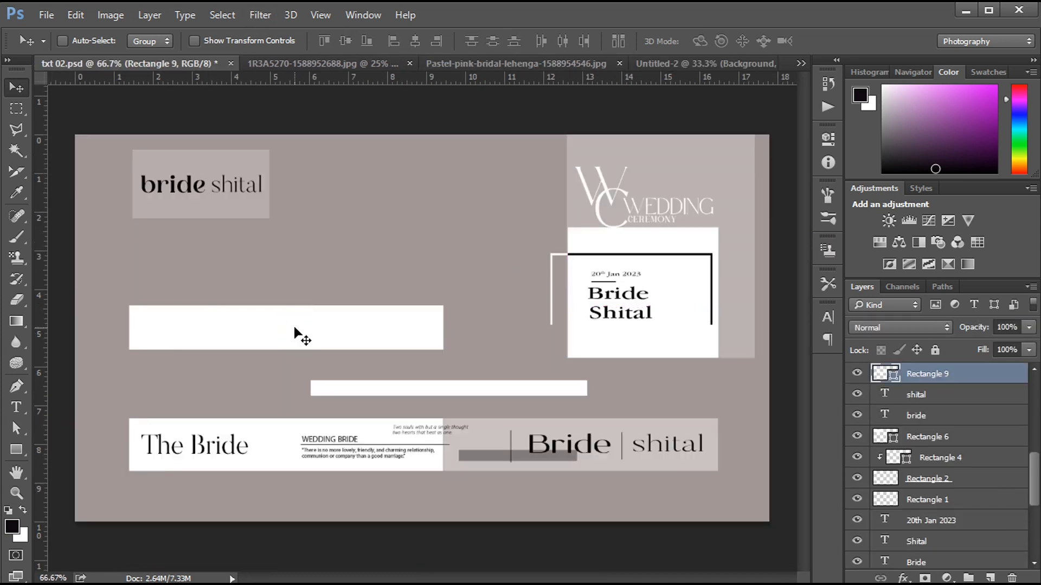
{"action": "left_click", "coordinate": [447, 389], "text": "ctrl"}
{"action": "left_click", "coordinate": [929, 394], "text": "ctrl"}
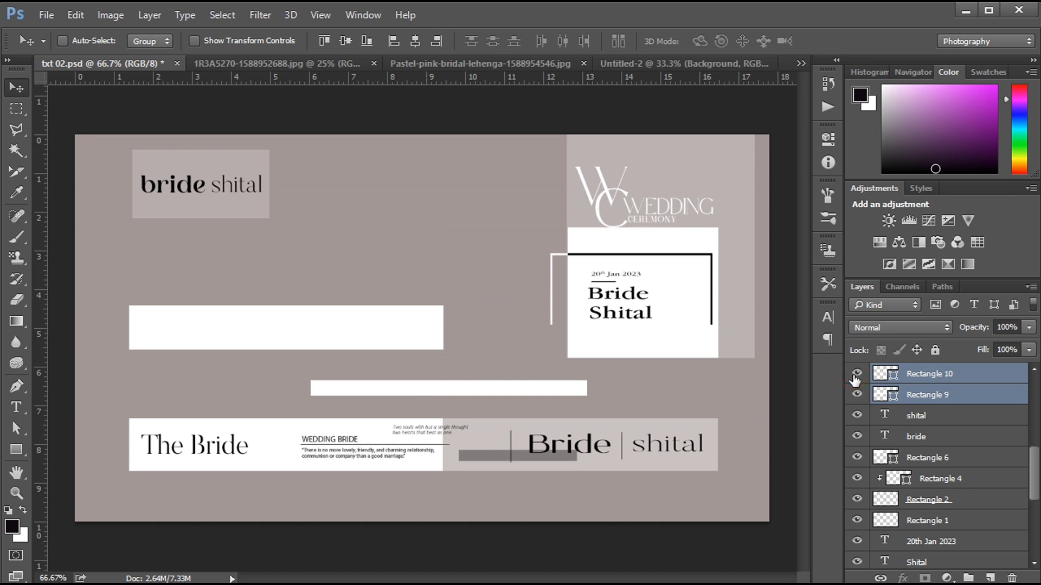
{"action": "mouse_move", "coordinate": [245, 331]}
{"action": "left_mouse_down"}
{"action": "mouse_move", "coordinate": [635, 60]}
{"action": "mouse_move", "coordinate": [255, 337]}
{"action": "left_mouse_up"}
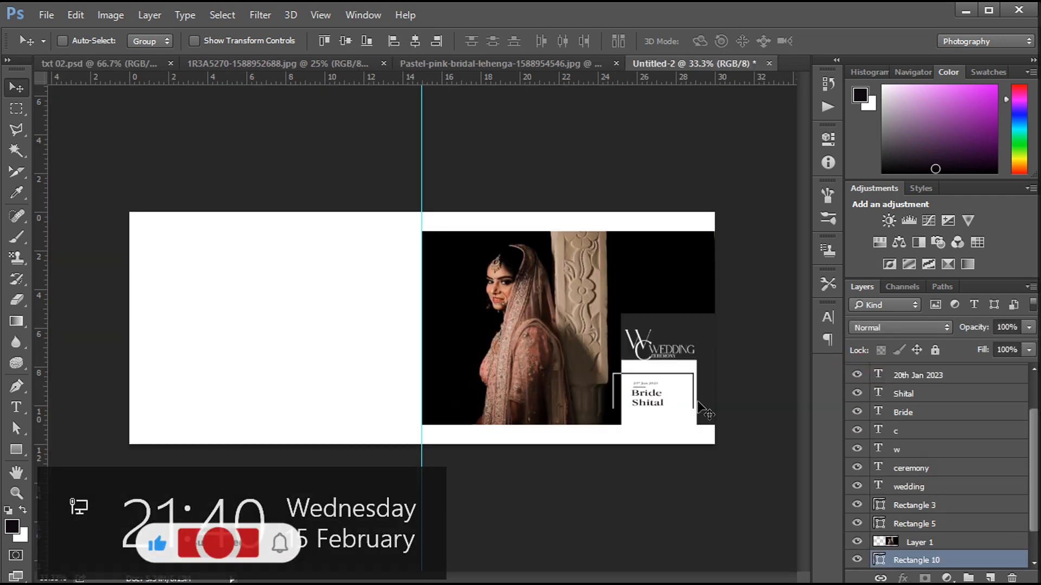
{"action": "left_click_drag", "start_coordinate": [1033, 461], "coordinate": [1033, 485]}
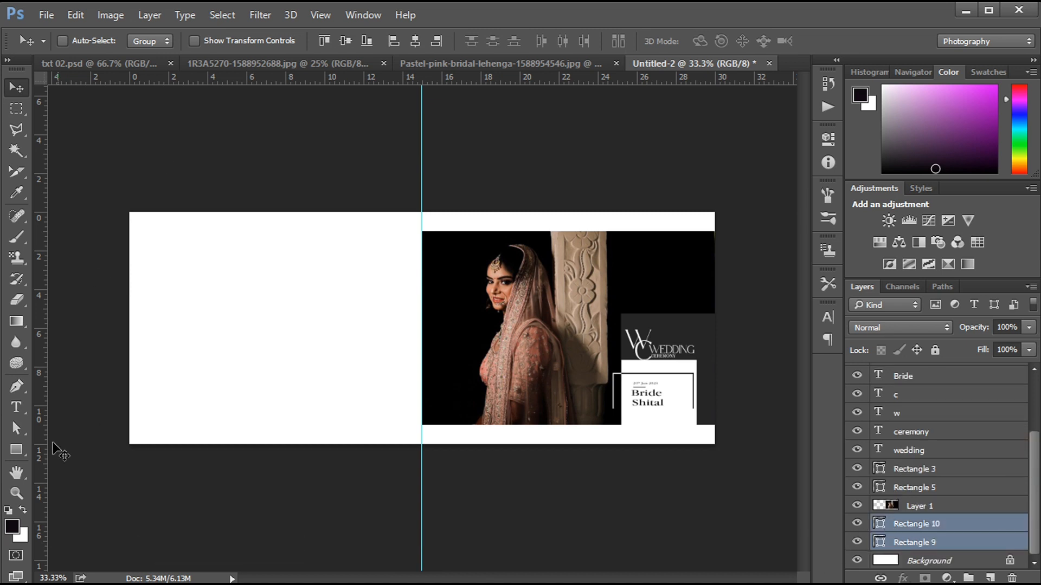
Fill both Rectangle 9 and Rectangle 10 with a medium grey swatch
{"action": "left_click", "coordinate": [16, 449]}
{"action": "left_click", "coordinate": [149, 41]}
{"action": "left_click", "coordinate": [205, 142]}
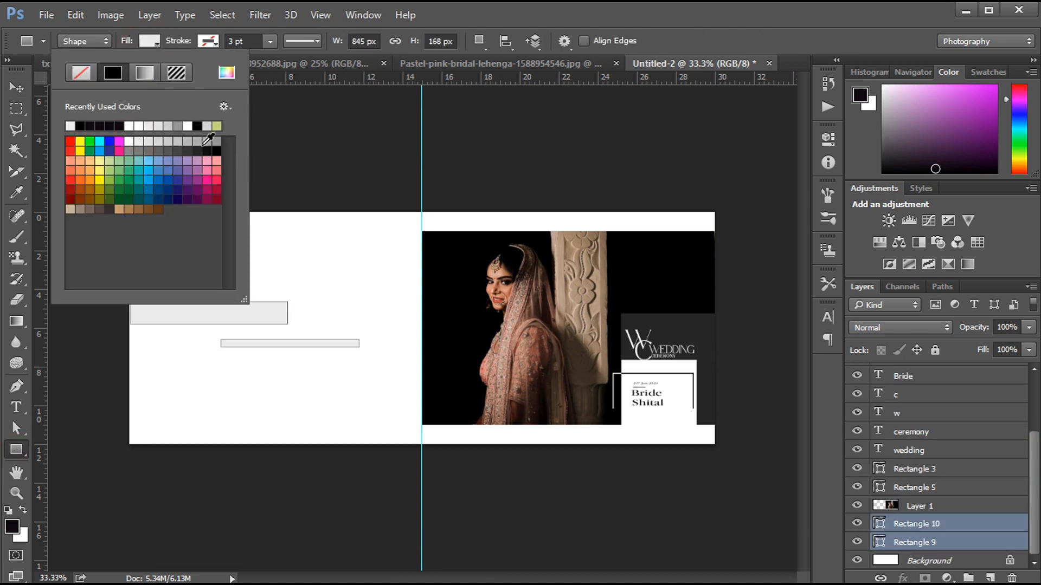
{"action": "left_click", "coordinate": [187, 142]}
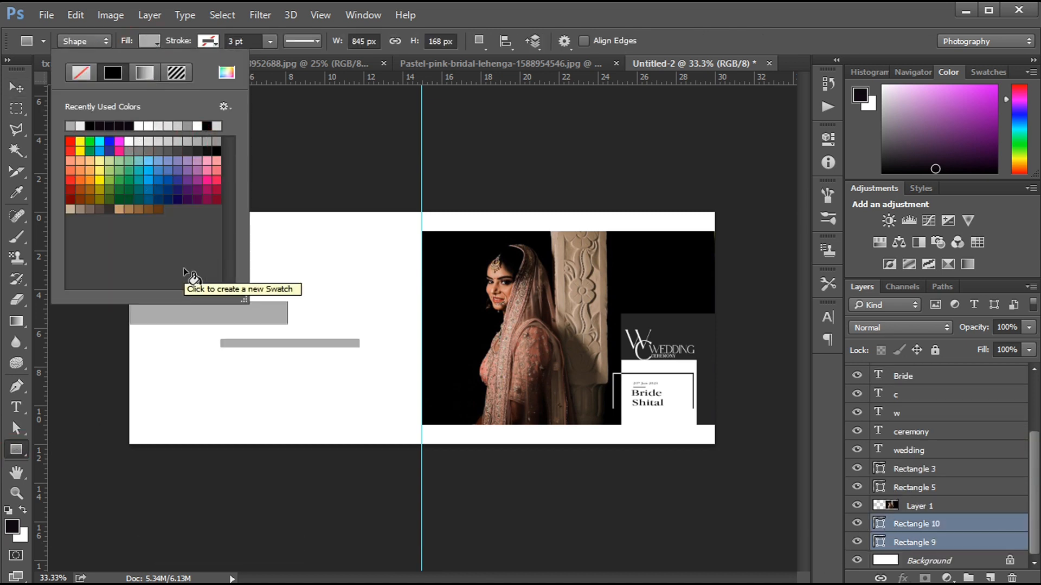
{"action": "key", "text": "Return"}
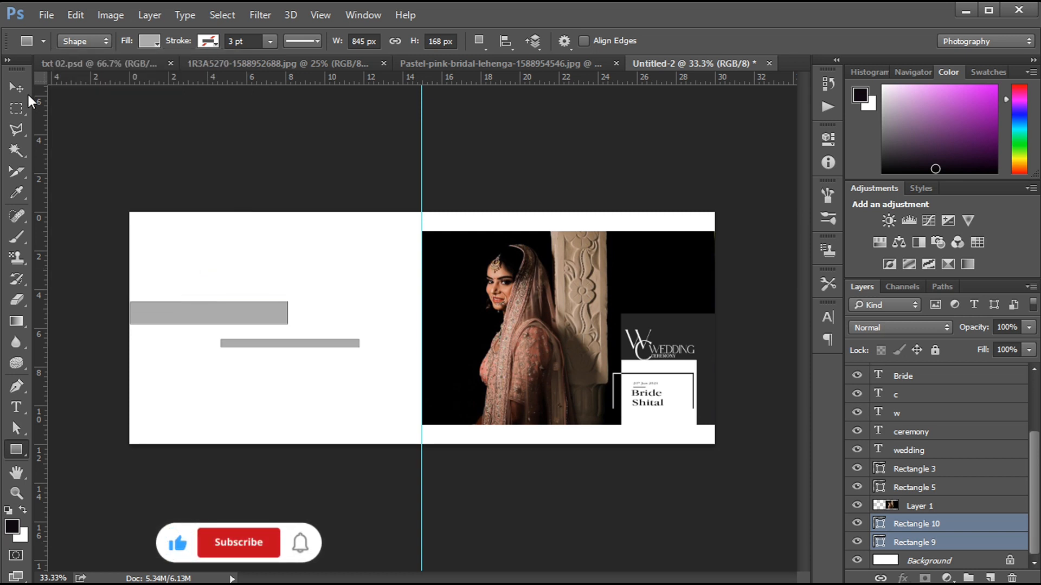
Move Rectangle 9 to the canvas's top-left corner and stretch it down to the full canvas height
{"action": "key", "text": "v"}
{"action": "left_click_drag", "start_coordinate": [227, 319], "coordinate": [222, 232]}
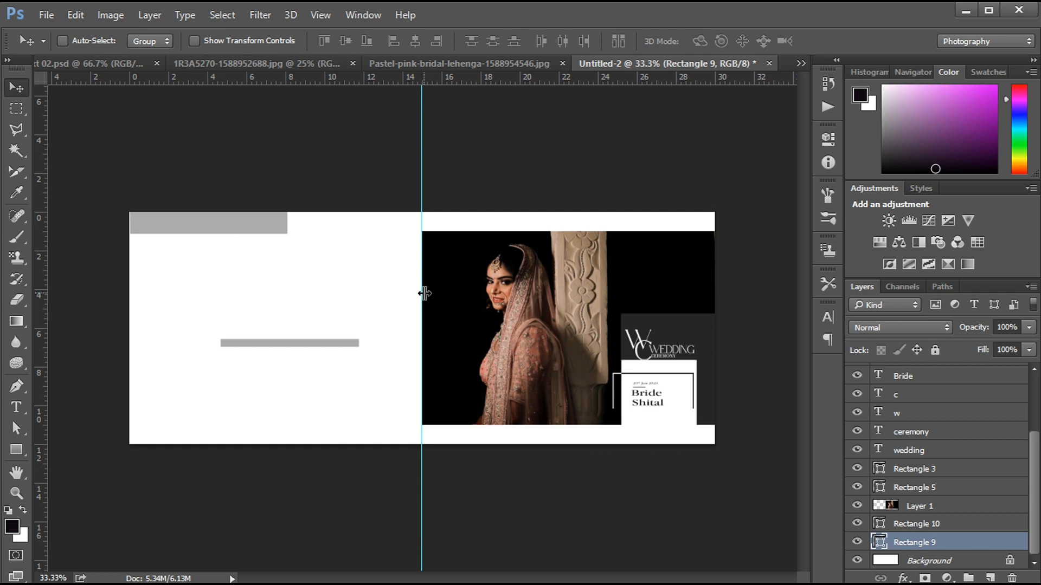
{"action": "key", "text": "ctrl"}
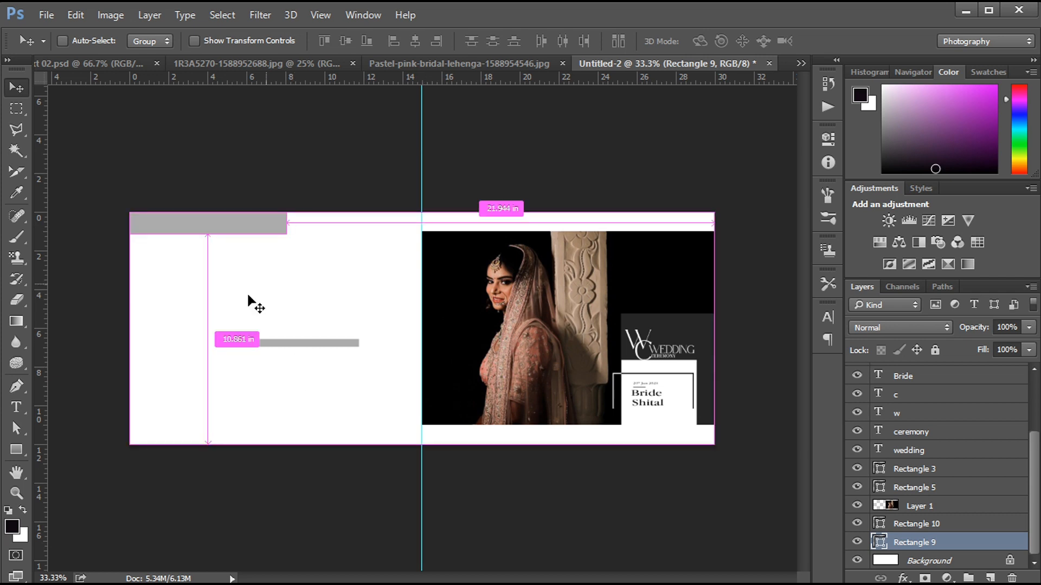
{"action": "key", "text": "ctrl+t"}
{"action": "left_click_drag", "start_coordinate": [208, 234], "coordinate": [200, 451]}
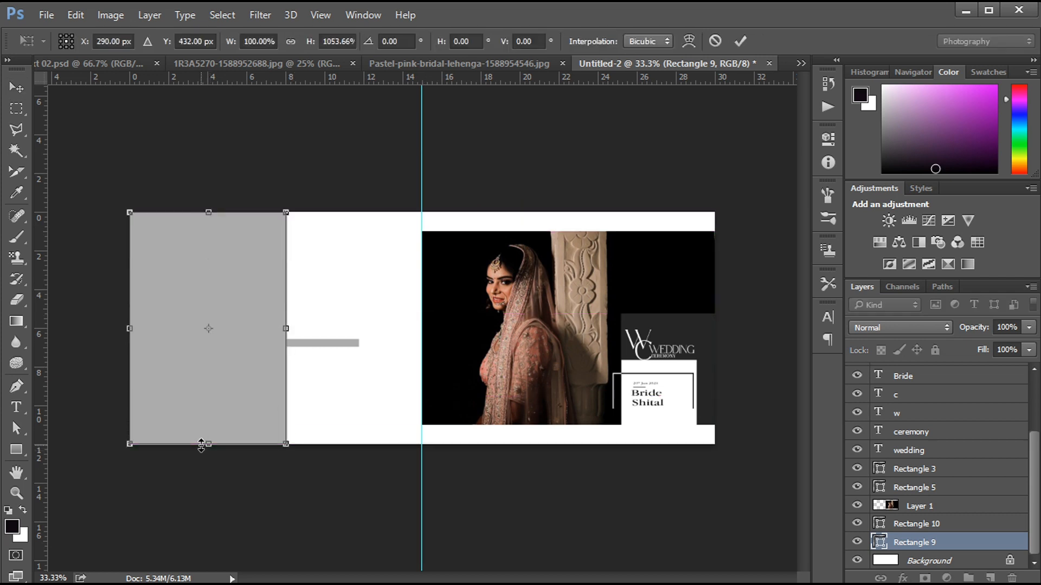
{"action": "key", "text": "Return"}
Move Rectangle 10 beside Rectangle 9 and stretch it to fill the rest of the left page up to the guide
{"action": "left_click_drag", "start_coordinate": [333, 343], "coordinate": [356, 444]}
{"action": "key", "text": "ctrl+t"}
{"action": "key", "text": "Return"}
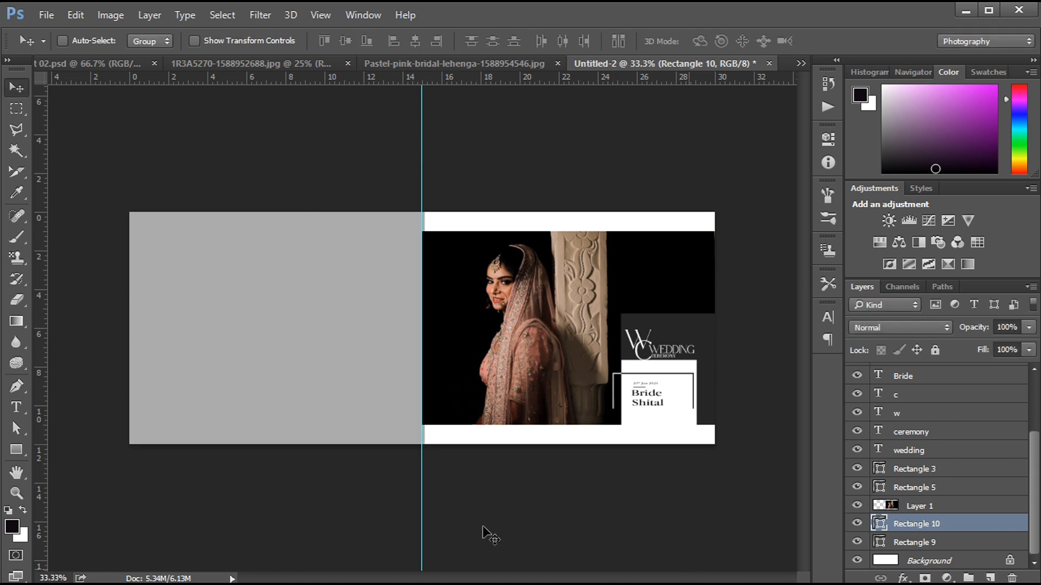
Copy the Pastel-pink-bridal-lehenga photo into Untitled-2 above Rectangle 9 and clip it to that rectangle
{"action": "left_click", "coordinate": [407, 63]}
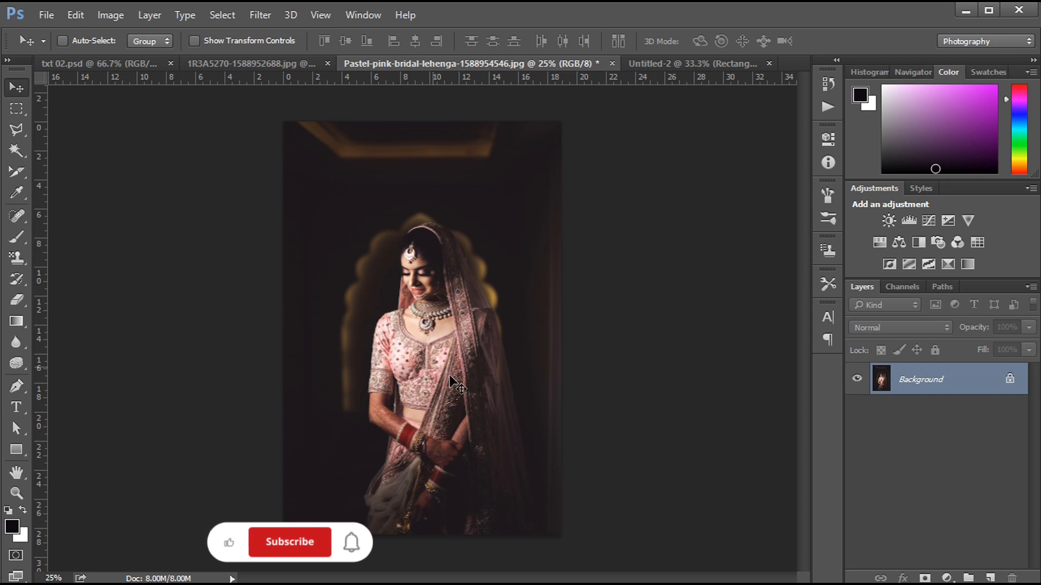
{"action": "key", "text": "ctrl+a"}
{"action": "left_click", "coordinate": [699, 63]}
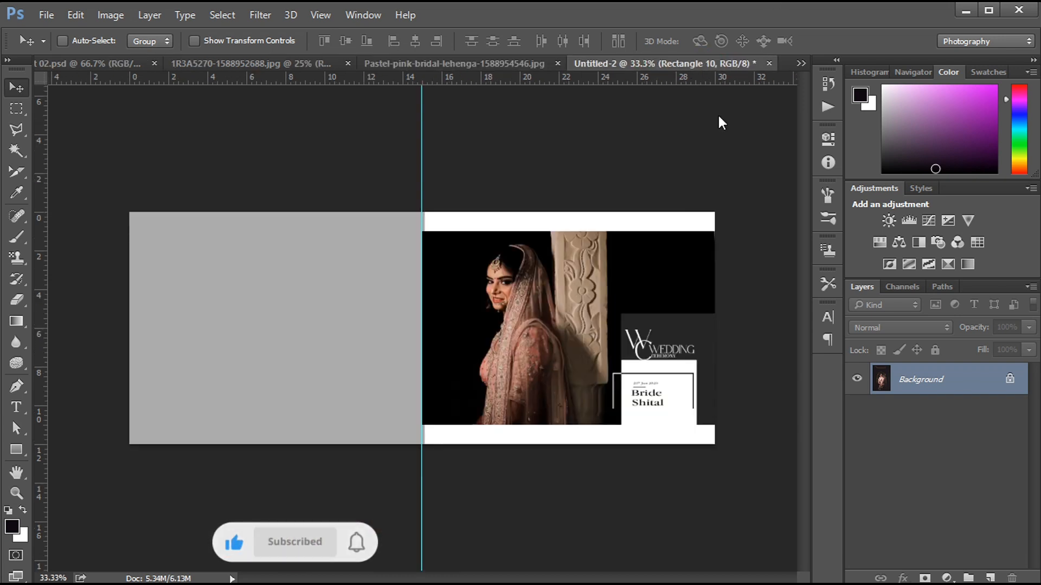
{"action": "key", "text": "ctrl+v"}
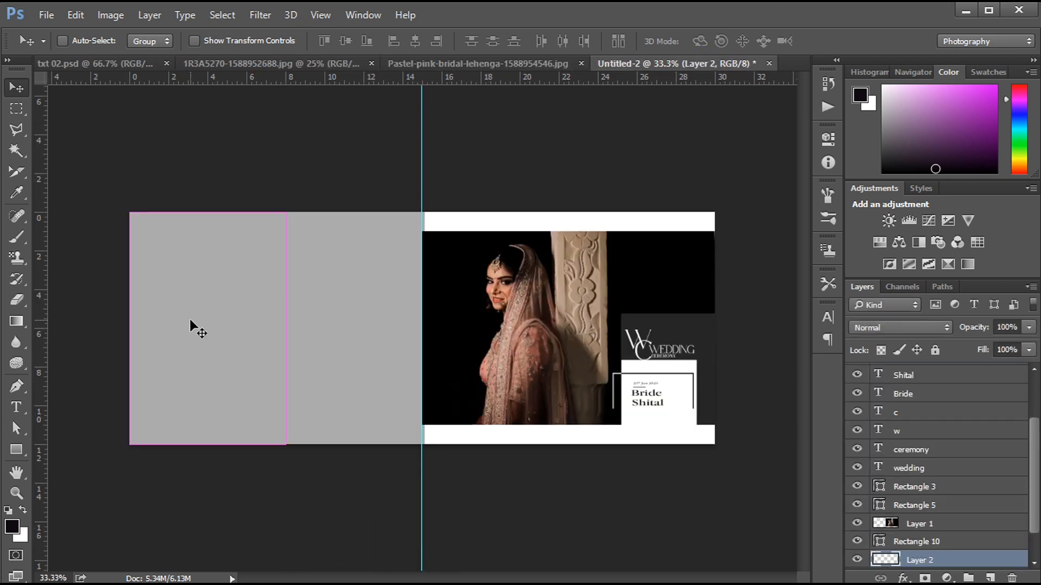
{"action": "left_click_drag", "start_coordinate": [219, 268], "coordinate": [90, 236]}
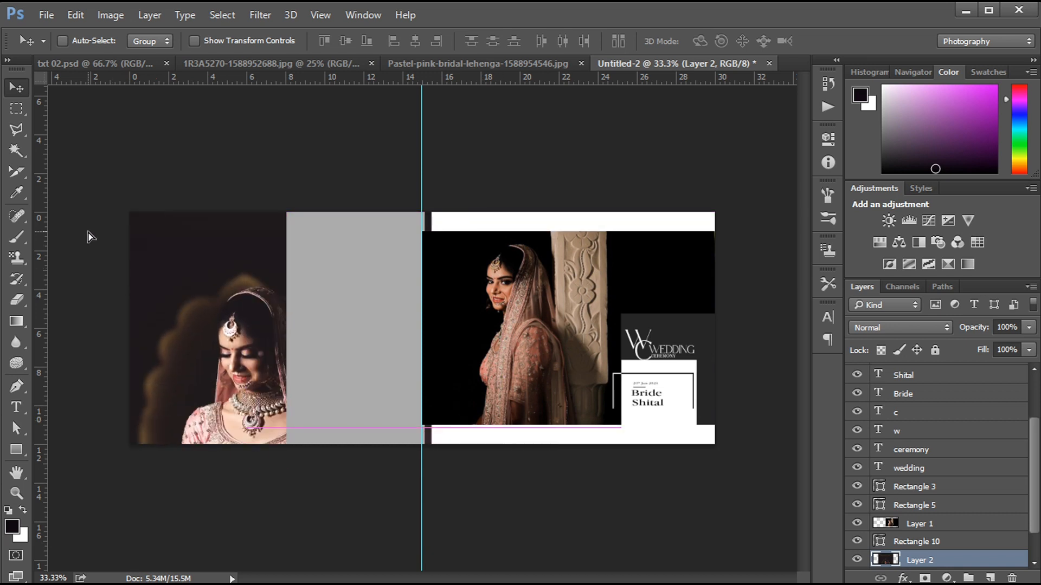
{"action": "scroll", "coordinate": [1035, 478], "scroll_direction": "down", "scroll_amount": 2}
{"action": "left_click", "coordinate": [956, 526], "text": "alt"}
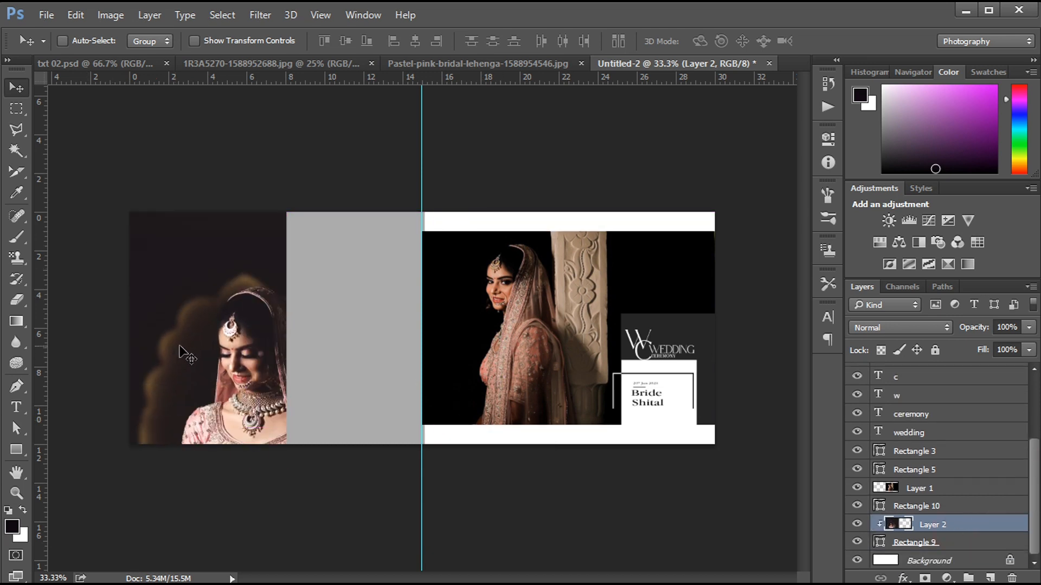
Scale the clipped bride photo to about 51.5% and shift it up so its bottom edge meets the bottom of Rectangle 9
{"action": "key", "text": "ctrl+t"}
{"action": "left_click_drag", "start_coordinate": [428, 158], "coordinate": [304, 185]}
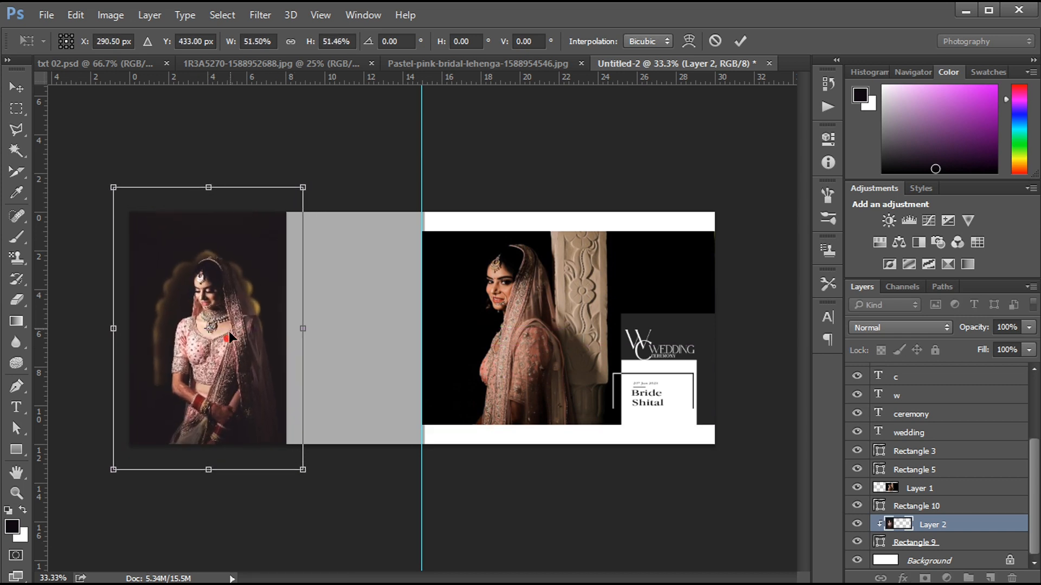
{"action": "mouse_move", "coordinate": [229, 330]}
{"action": "left_mouse_down"}
{"action": "mouse_move", "coordinate": [226, 307]}
{"action": "mouse_move", "coordinate": [226, 319]}
{"action": "left_mouse_up"}
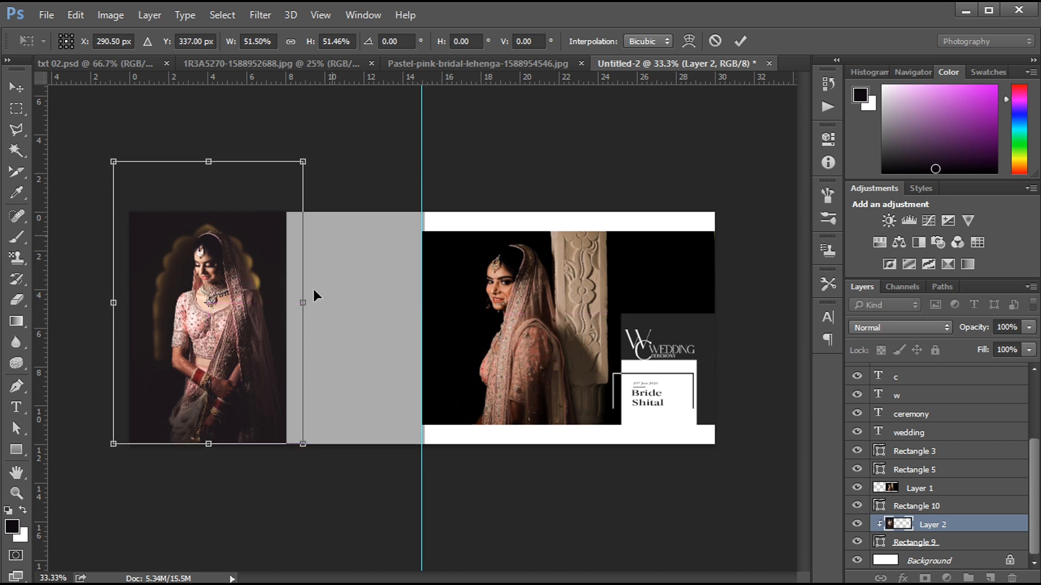
{"action": "key", "text": "Return"}
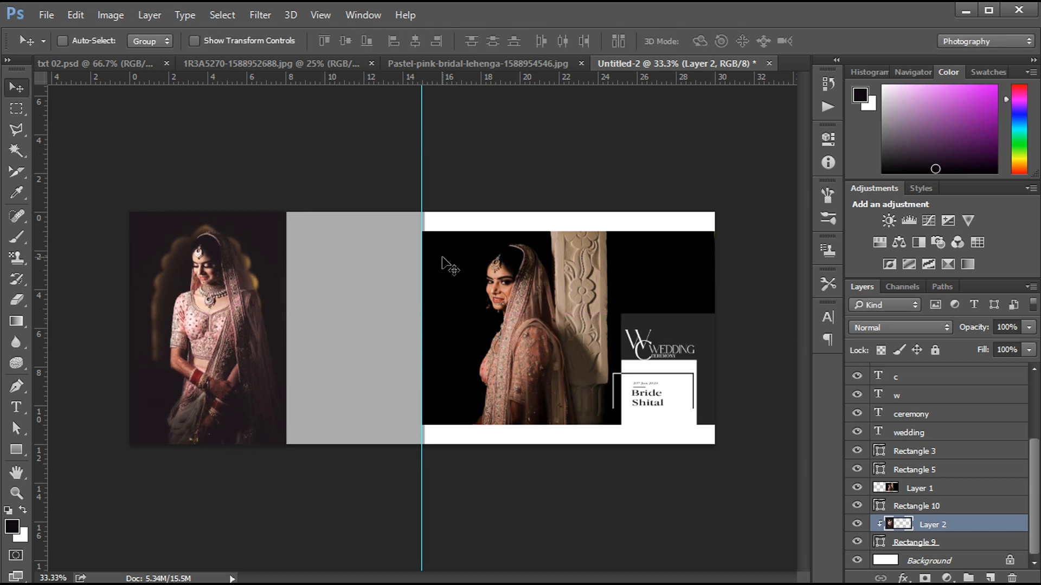
Select Rectangle 10, and save and close the Pastel-pink-bridal-lehenga photo as a progressive JPEG at quality 12 (Maximum)
{"action": "left_click", "coordinate": [380, 270], "text": "ctrl"}
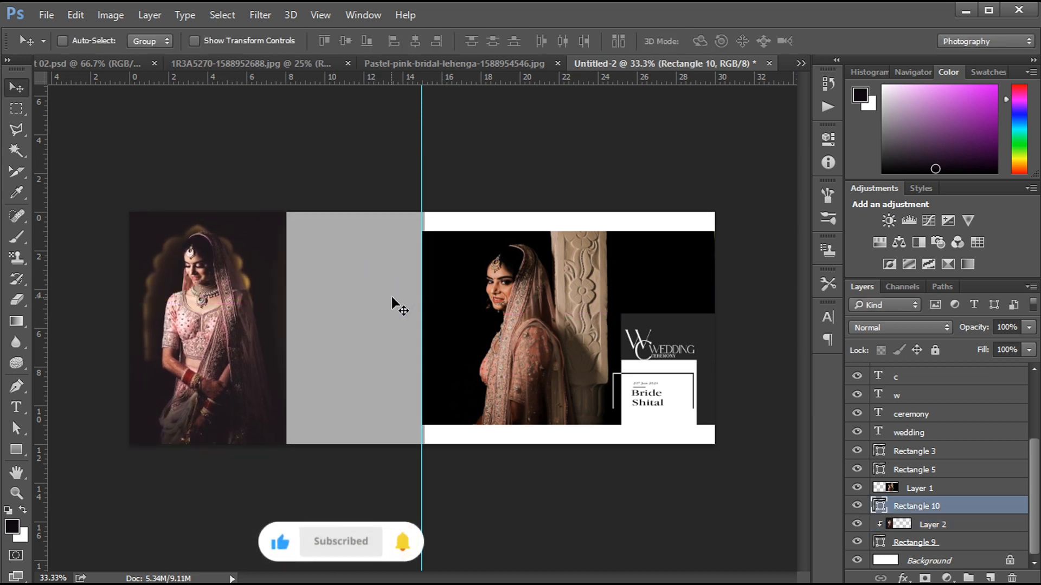
{"action": "left_click", "coordinate": [513, 64]}
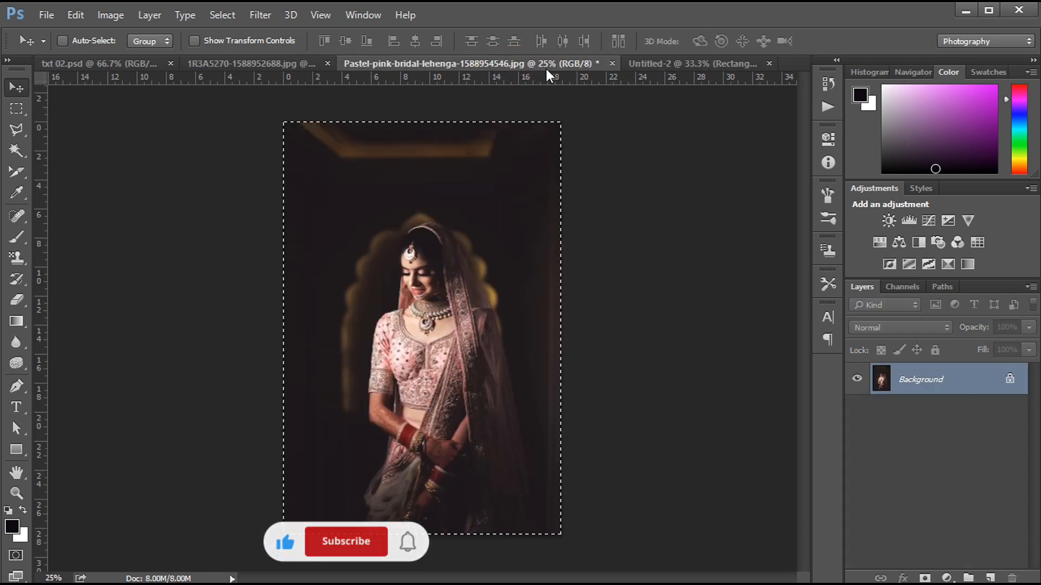
{"action": "left_click", "coordinate": [610, 64]}
{"action": "key", "text": "Return"}
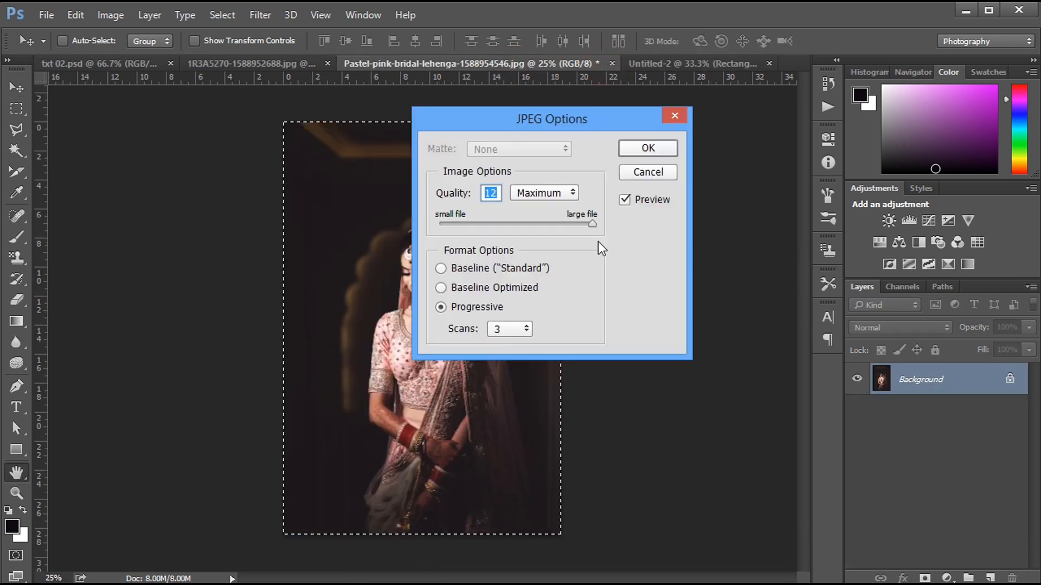
{"action": "left_click", "coordinate": [646, 144]}
{"action": "left_click", "coordinate": [320, 62]}
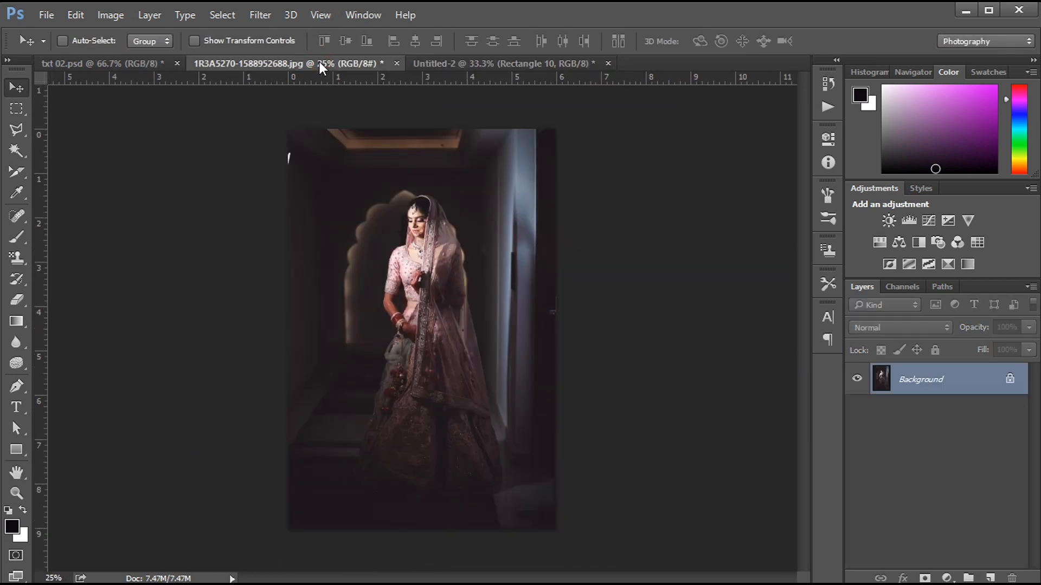
{"action": "key", "text": "ctrl+a"}
{"action": "left_click", "coordinate": [480, 62]}
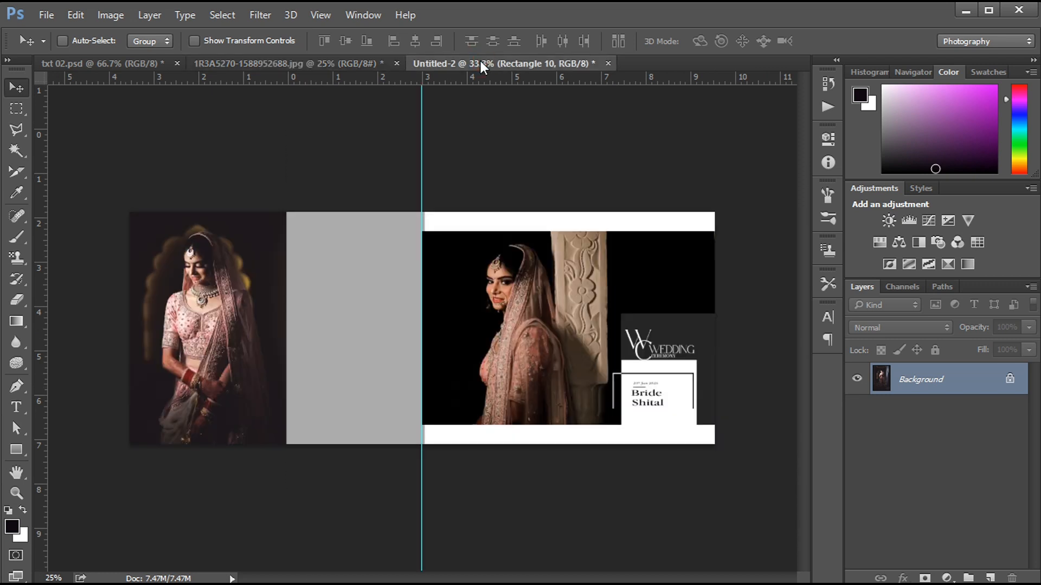
{"action": "left_click", "coordinate": [344, 319]}
{"action": "key", "text": "ctrl+v"}
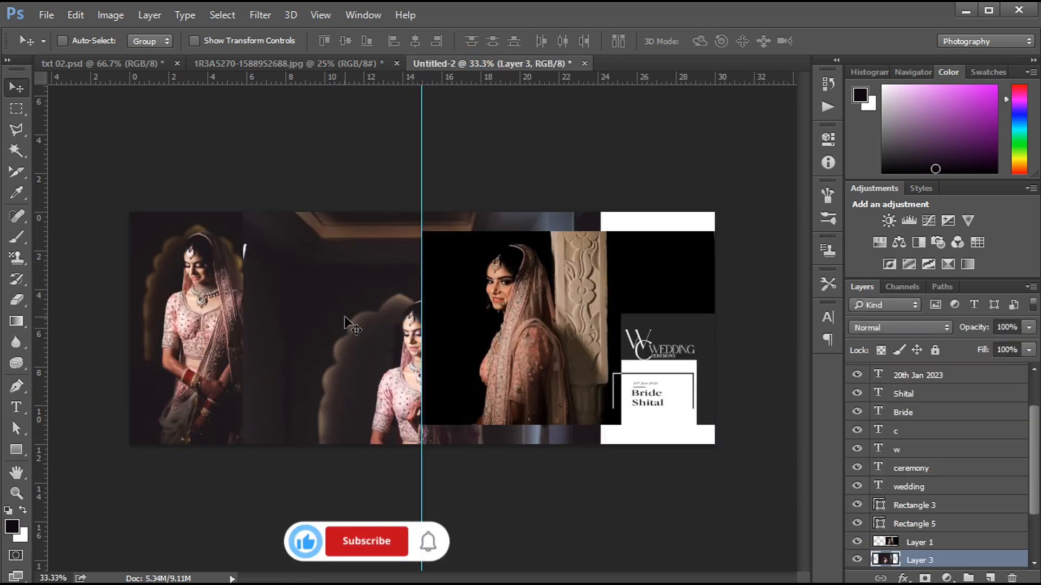
{"action": "left_click_drag", "start_coordinate": [344, 317], "coordinate": [389, 359]}
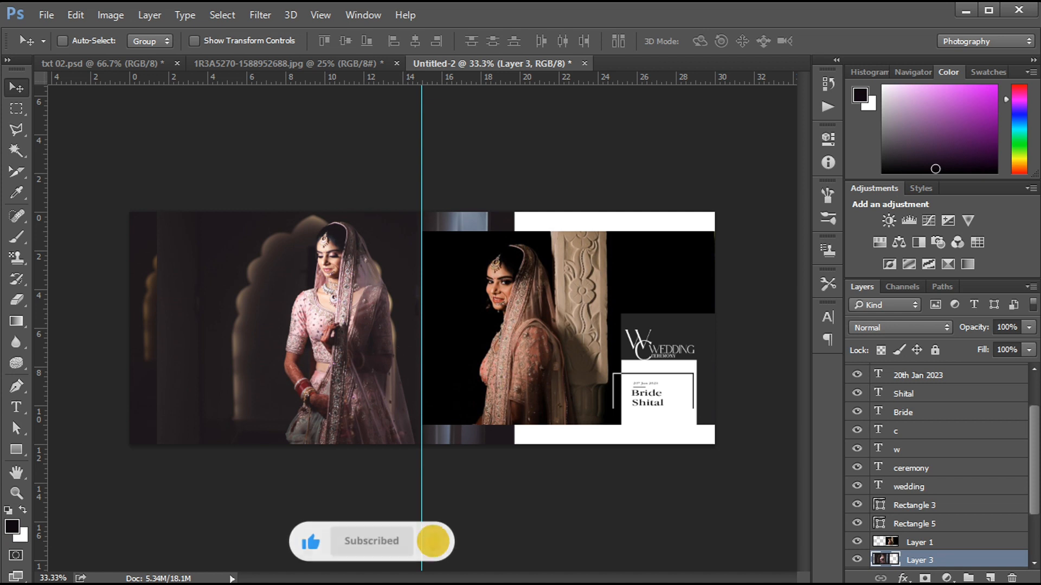
{"action": "left_click_drag", "start_coordinate": [1033, 453], "coordinate": [1033, 484]}
{"action": "left_click", "coordinate": [928, 505], "text": "alt"}
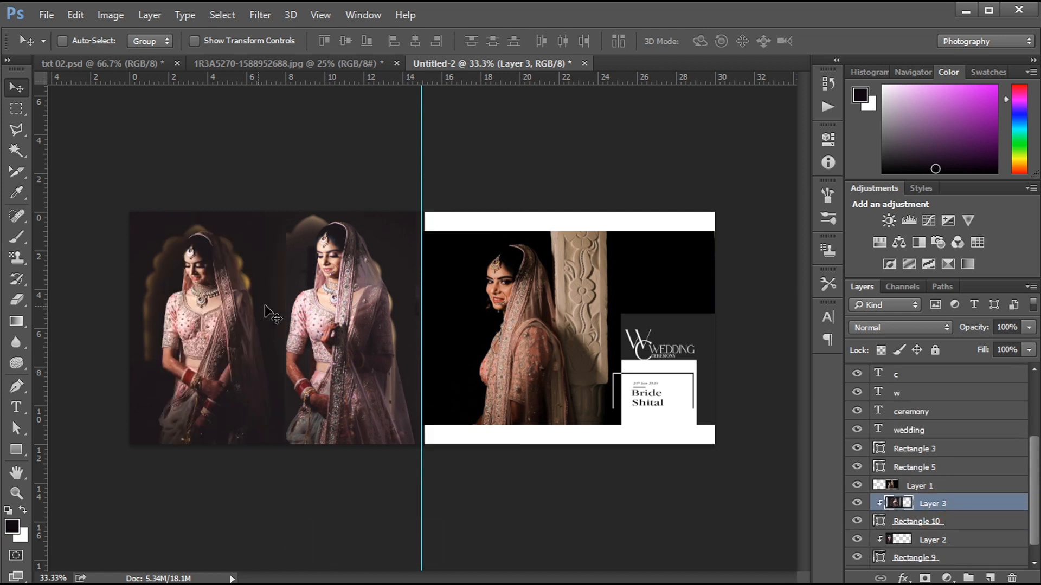
Scale the clipped full-length bride photo down to cover Rectangle 10 and position it with the bride fully inside the frame
{"action": "left_click_drag", "start_coordinate": [267, 308], "coordinate": [348, 356]}
{"action": "key", "text": "ctrl+t"}
{"action": "left_click_drag", "start_coordinate": [514, 134], "coordinate": [427, 302]}
{"action": "left_click_drag", "start_coordinate": [330, 357], "coordinate": [353, 275]}
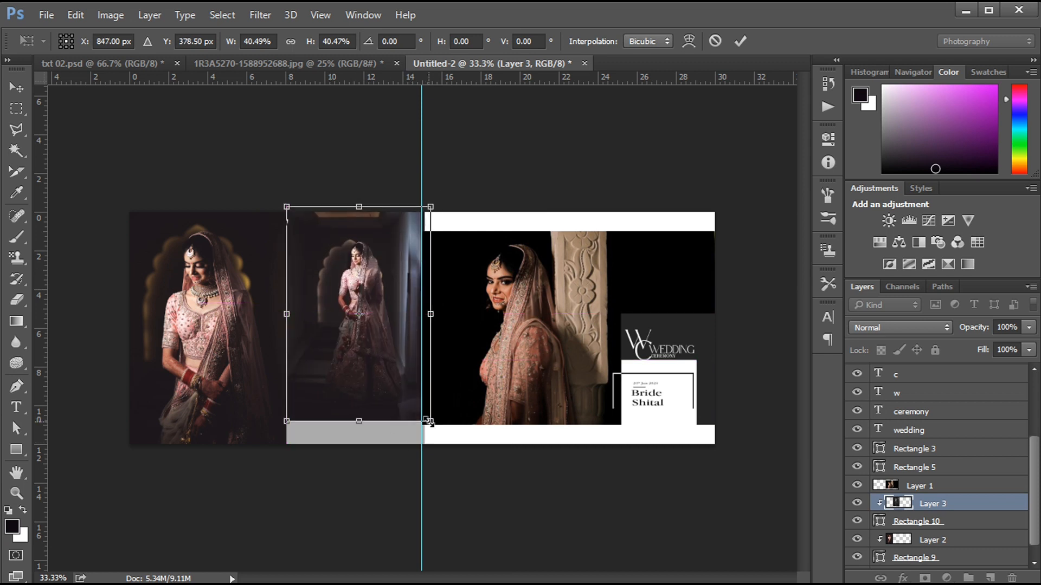
{"action": "left_click_drag", "start_coordinate": [431, 422], "coordinate": [450, 450]}
{"action": "left_click_drag", "start_coordinate": [379, 362], "coordinate": [356, 372]}
{"action": "key", "text": "Return"}
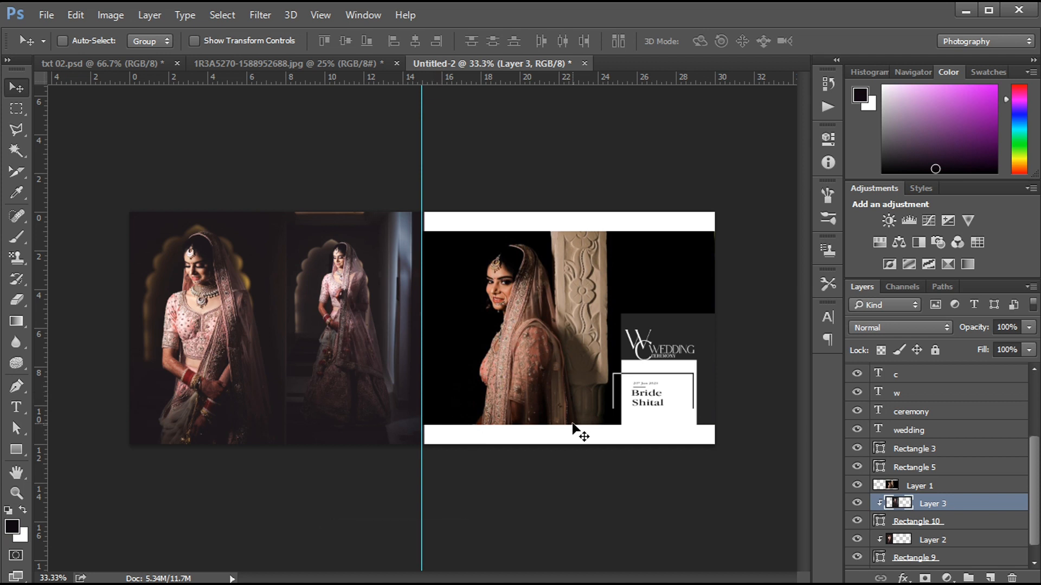
Duplicate Layer 3, make the copy visible, and place it above Layer 1 as a clipping layer over the right page's photo
{"action": "left_click", "coordinate": [533, 306], "text": "ctrl"}
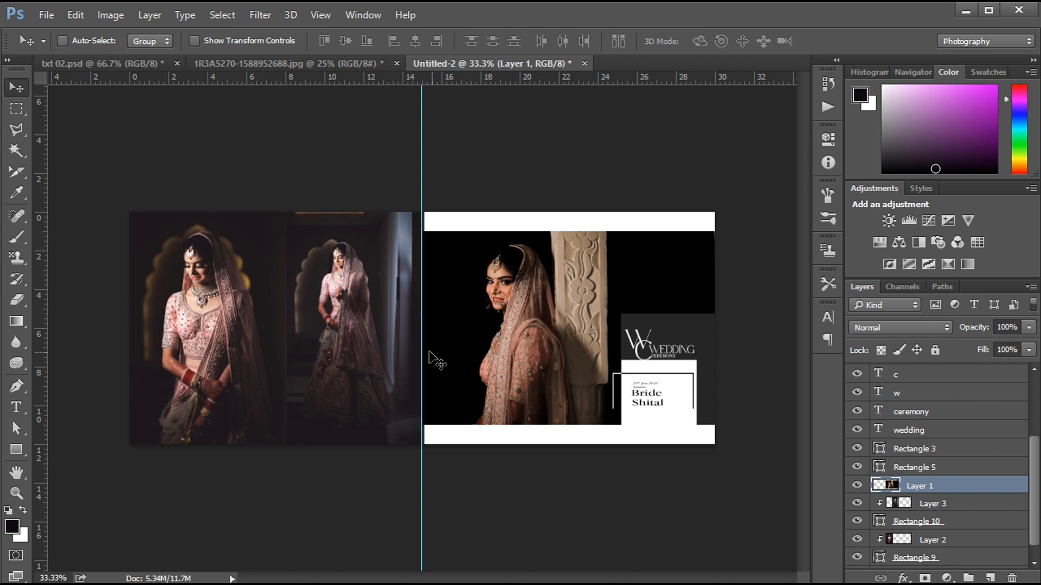
{"action": "left_click", "coordinate": [371, 302], "text": "ctrl"}
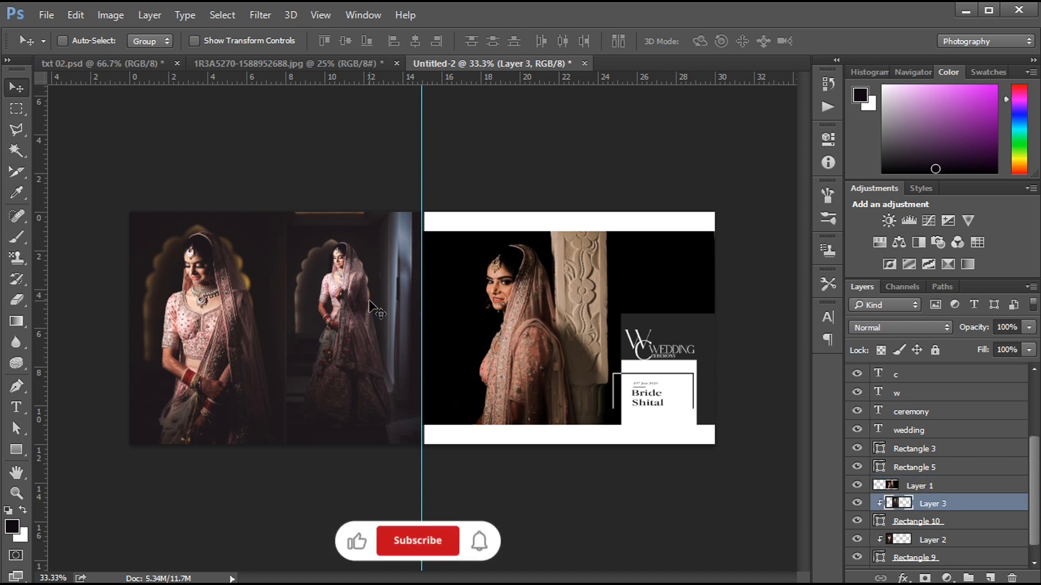
{"action": "key", "text": "ctrl+j"}
{"action": "left_click", "coordinate": [479, 301], "text": "ctrl"}
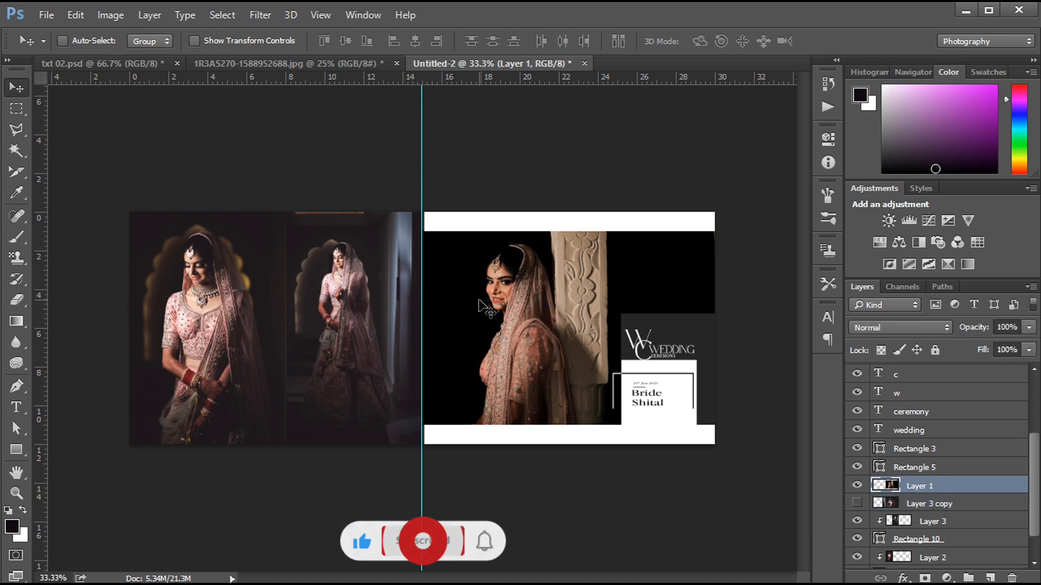
{"action": "left_click", "coordinate": [857, 504]}
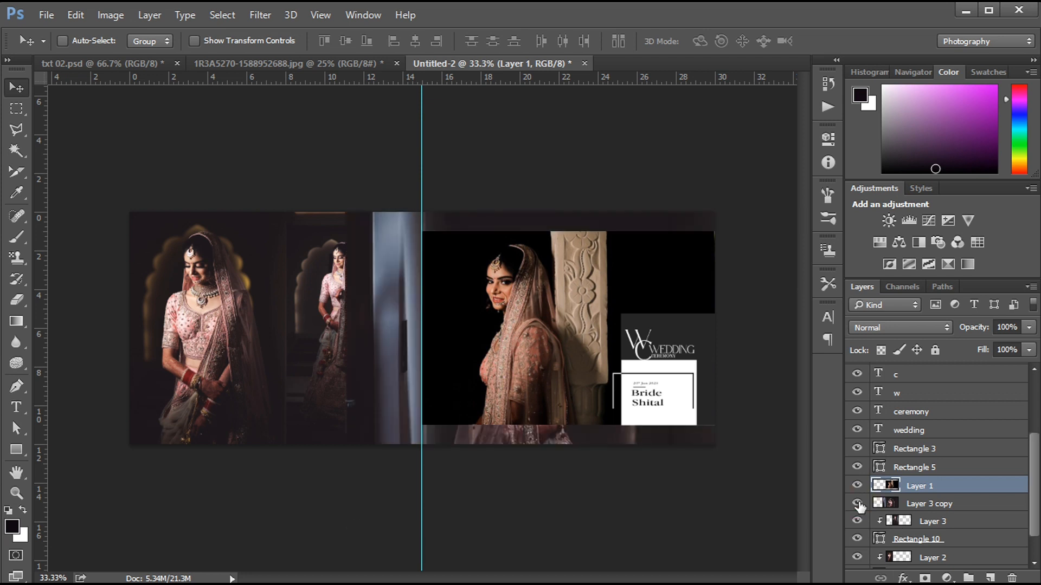
{"action": "left_click_drag", "start_coordinate": [889, 504], "coordinate": [912, 488]}
{"action": "key", "text": "ctrl+alt+g"}
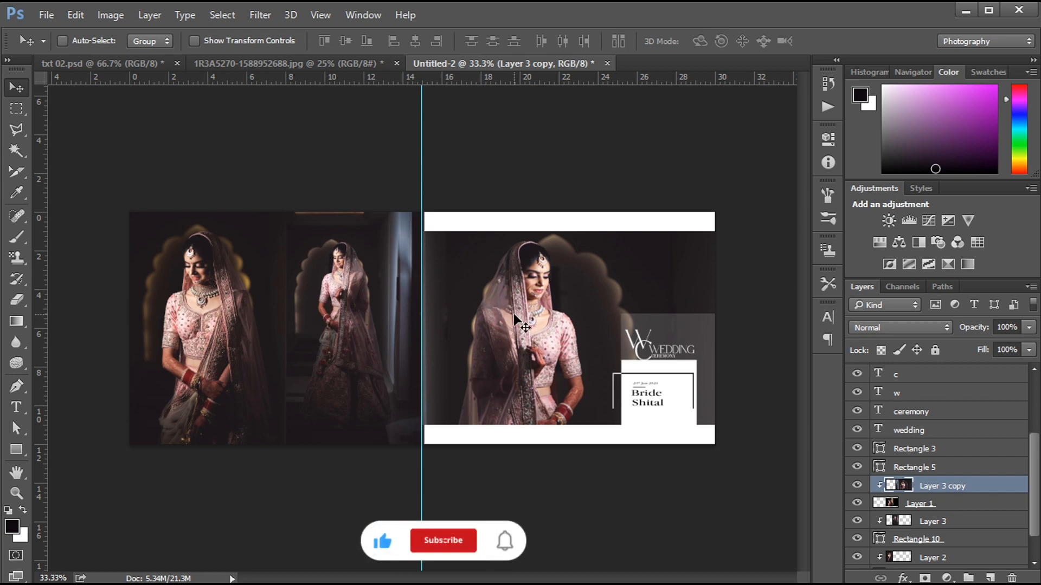
Draw a rectangle of about 1114 × 826 px across both left-page photos, starting just beyond the canvas's left edge
{"action": "left_click", "coordinate": [314, 325], "text": "ctrl"}
{"action": "key", "text": "ctrl+plus"}
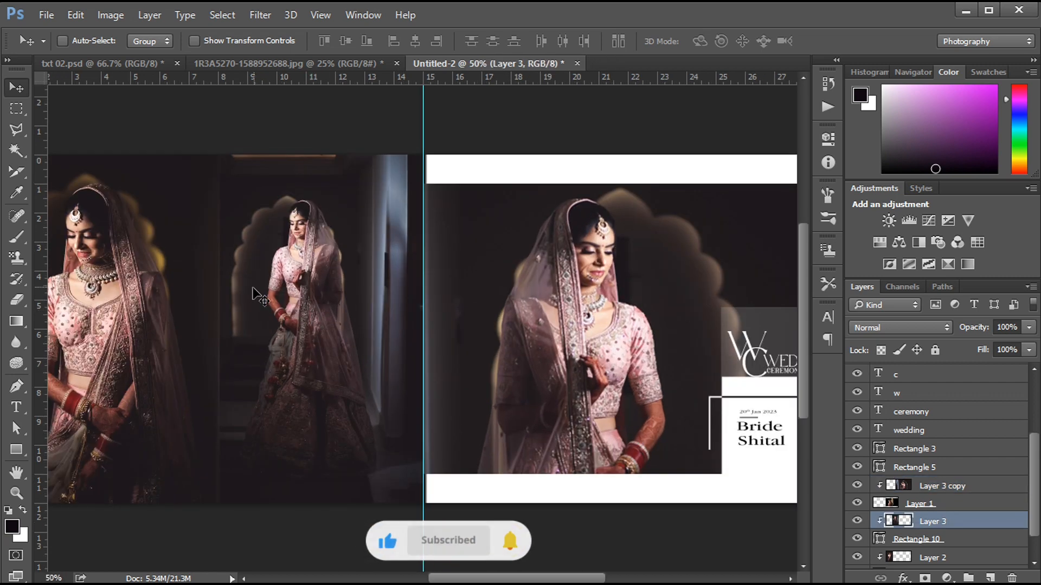
{"action": "left_click_drag", "start_coordinate": [260, 297], "coordinate": [400, 293]}
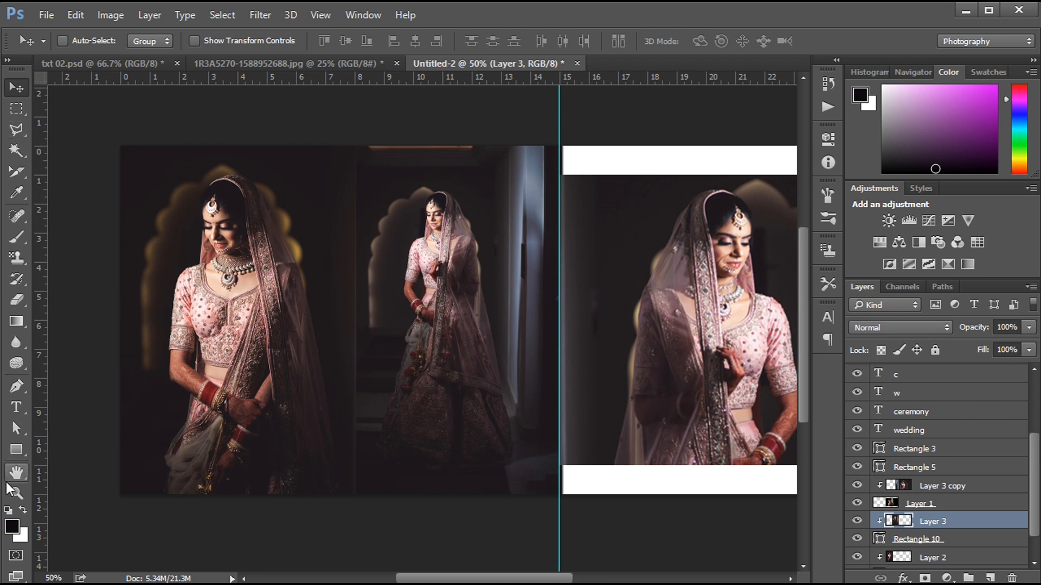
{"action": "key", "text": "u"}
{"action": "left_click_drag", "start_coordinate": [98, 159], "coordinate": [550, 487]}
Give the new rectangle no fill and a white stroke
{"action": "left_click", "coordinate": [651, 228]}
{"action": "left_click", "coordinate": [661, 260]}
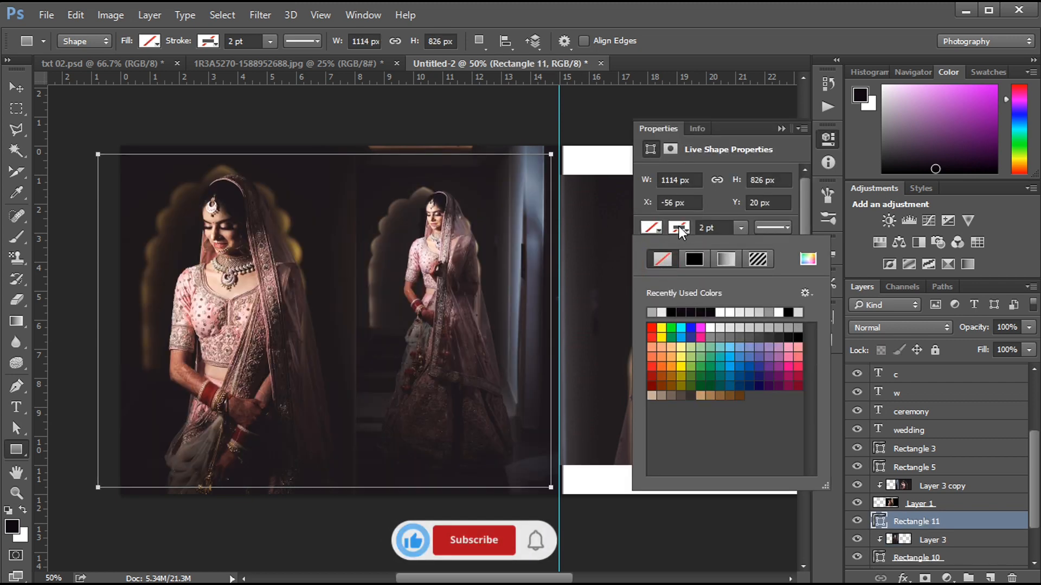
{"action": "left_click", "coordinate": [678, 227]}
{"action": "left_click", "coordinate": [726, 313]}
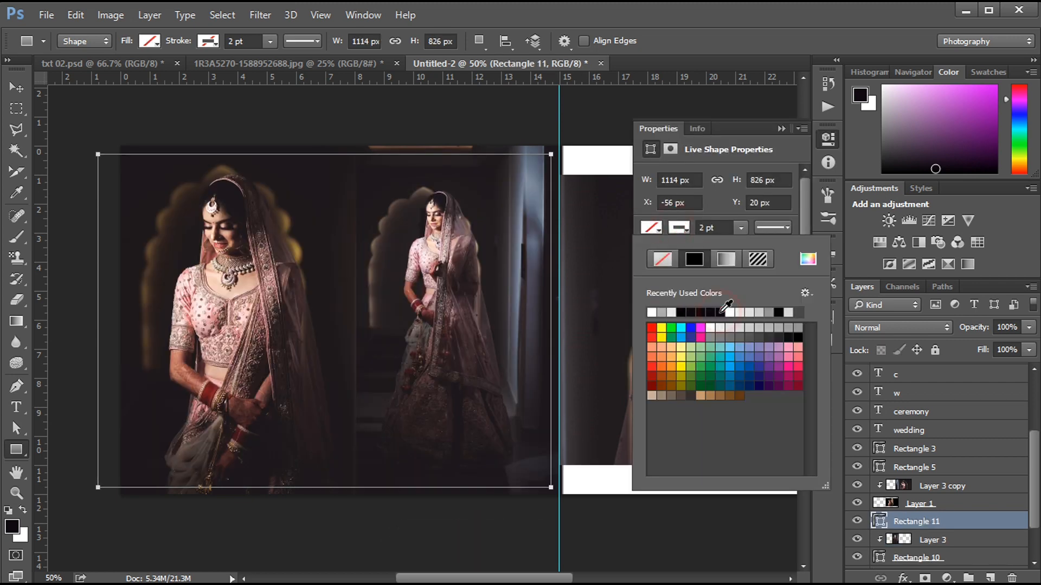
Set the rectangle frame's stroke width to 4 pt
{"action": "left_click", "coordinate": [703, 227]}
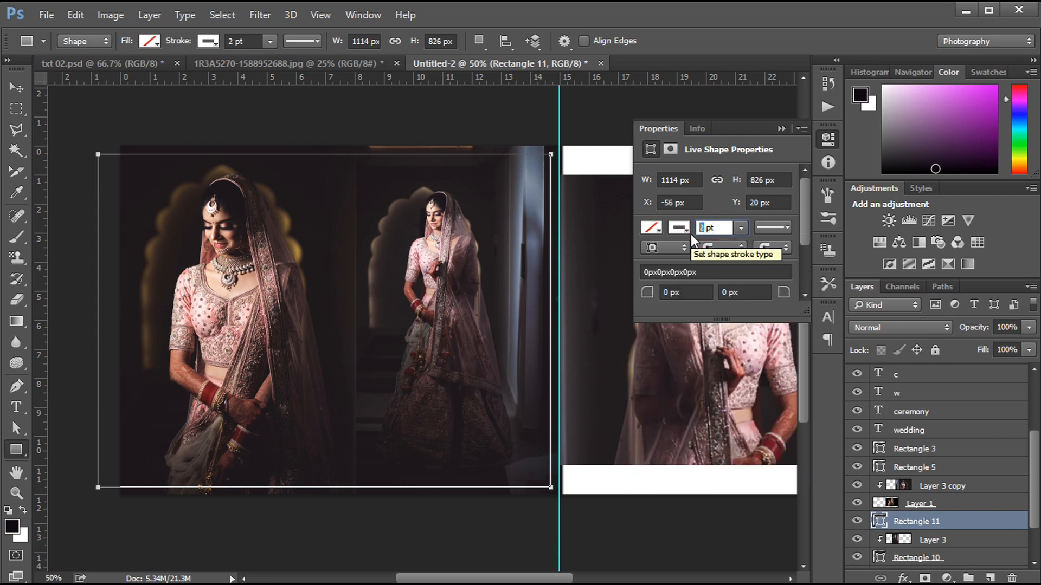
{"action": "type", "text": "7"}
{"action": "key", "text": "Return"}
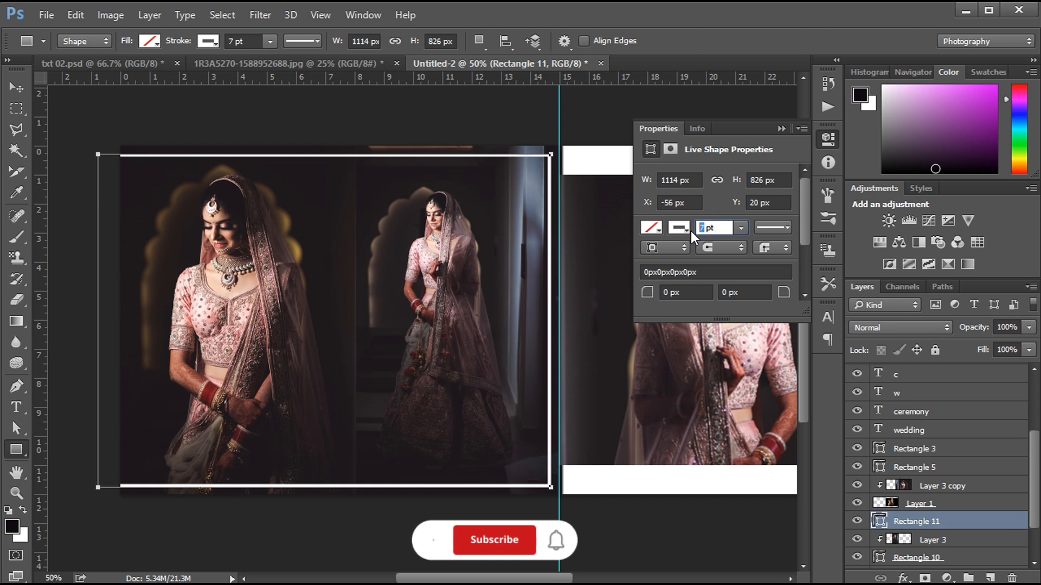
{"action": "key", "text": "Return"}
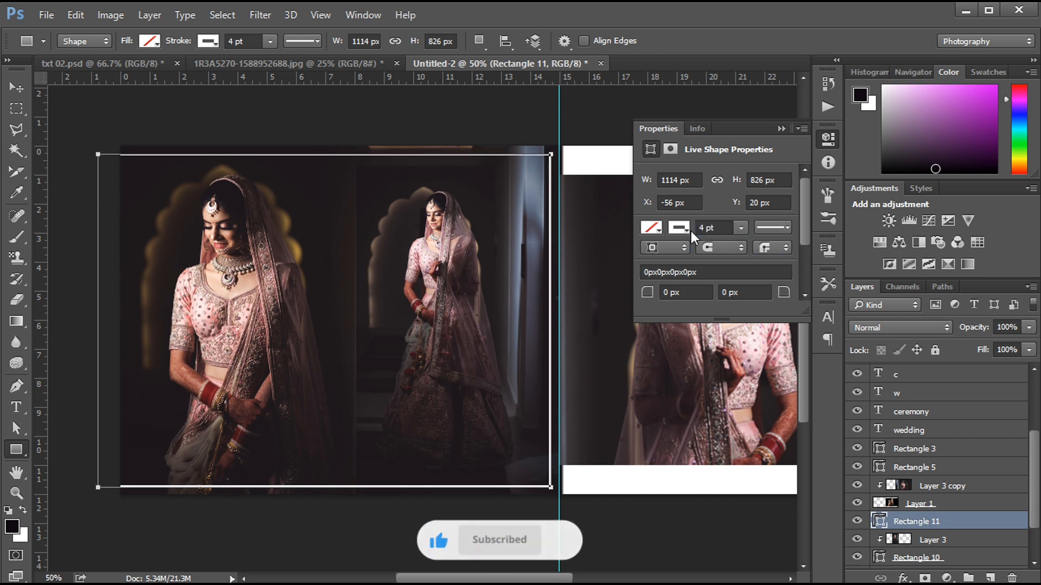
{"action": "left_click", "coordinate": [781, 129]}
{"action": "key", "text": "Return"}
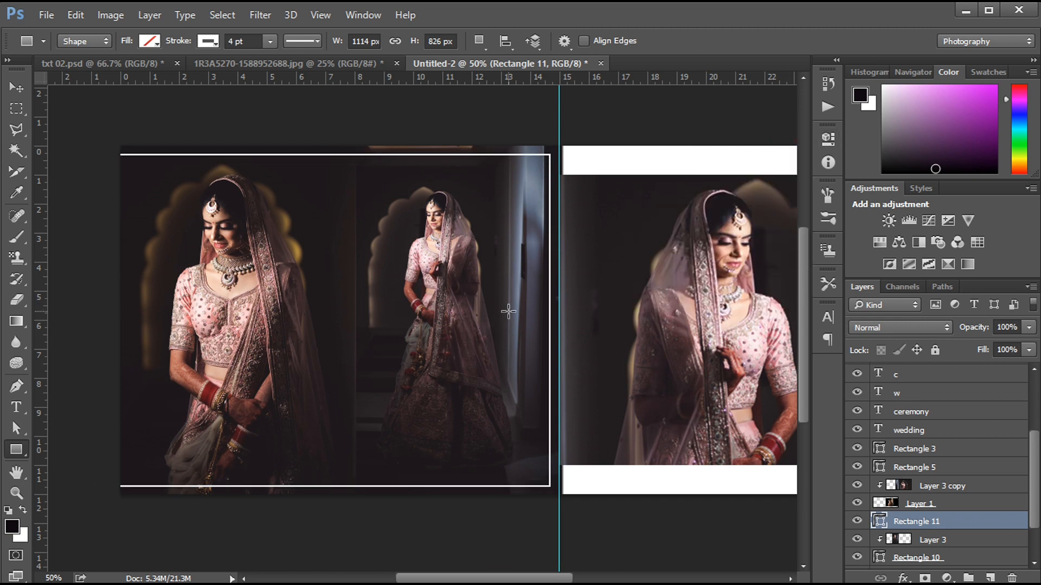
Lower the opacity of the white rectangle frame to 60%
{"action": "left_click", "coordinate": [1006, 327]}
{"action": "type", "text": "50"}
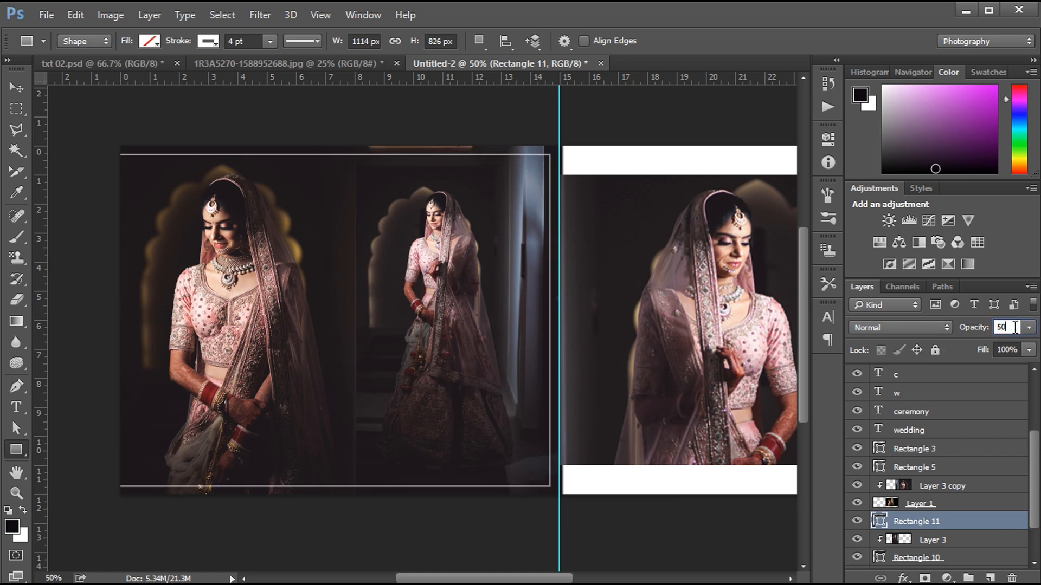
{"action": "key", "text": "BackSpace"}
{"action": "key", "text": "BackSpace"}
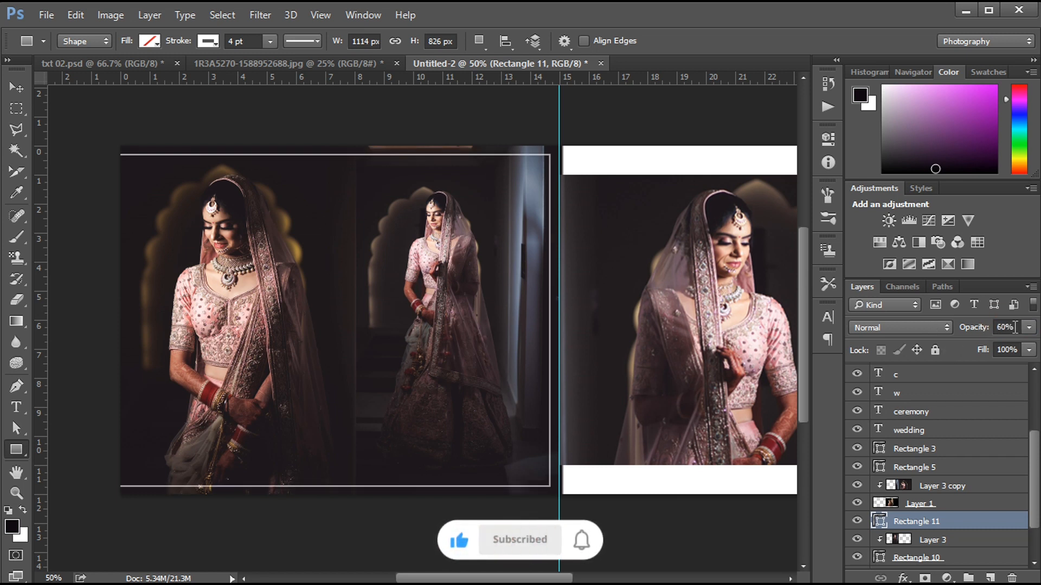
Copy the small bride-name text block from txt 02.psd into Untitled-2 at the white frame's top-right corner
{"action": "key", "text": "ctrl+minus"}
{"action": "key", "text": "ctrl+plus"}
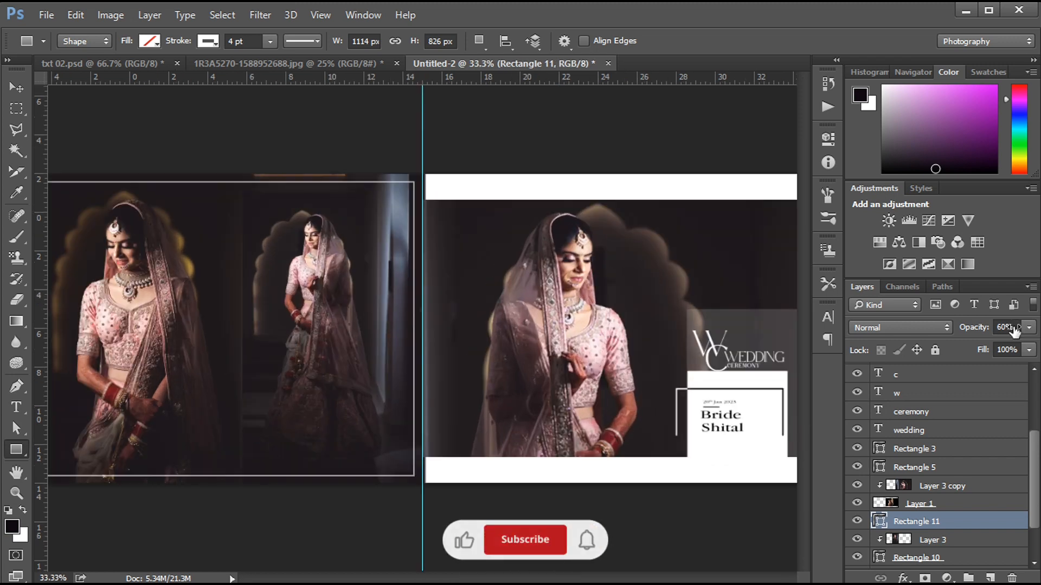
{"action": "key", "text": "ctrl+plus"}
{"action": "scroll", "coordinate": [466, 328], "scroll_direction": "left", "scroll_amount": 6}
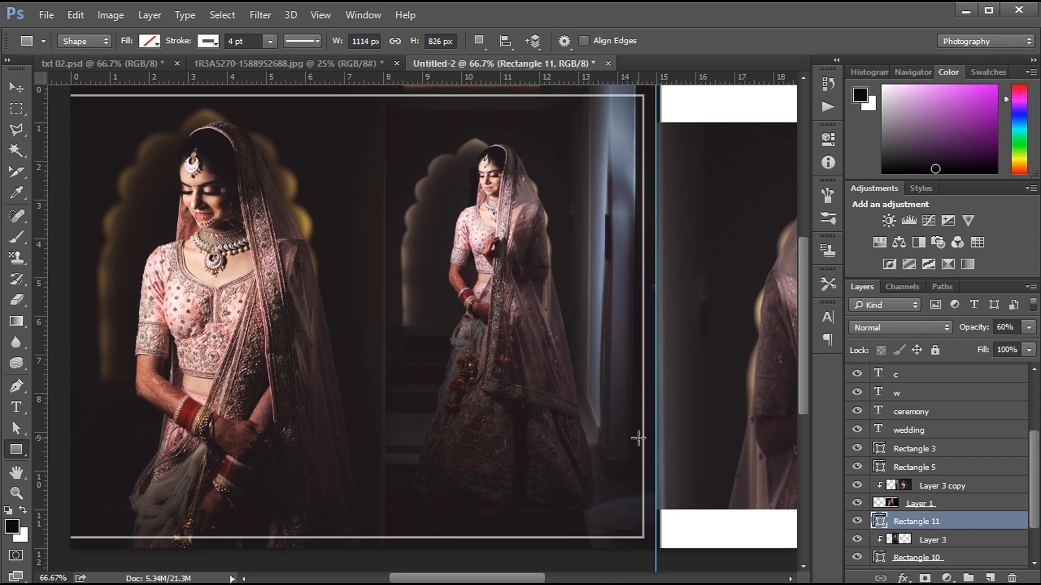
{"action": "scroll", "coordinate": [584, 419], "scroll_direction": "up", "scroll_amount": 1}
{"action": "left_click", "coordinate": [132, 64]}
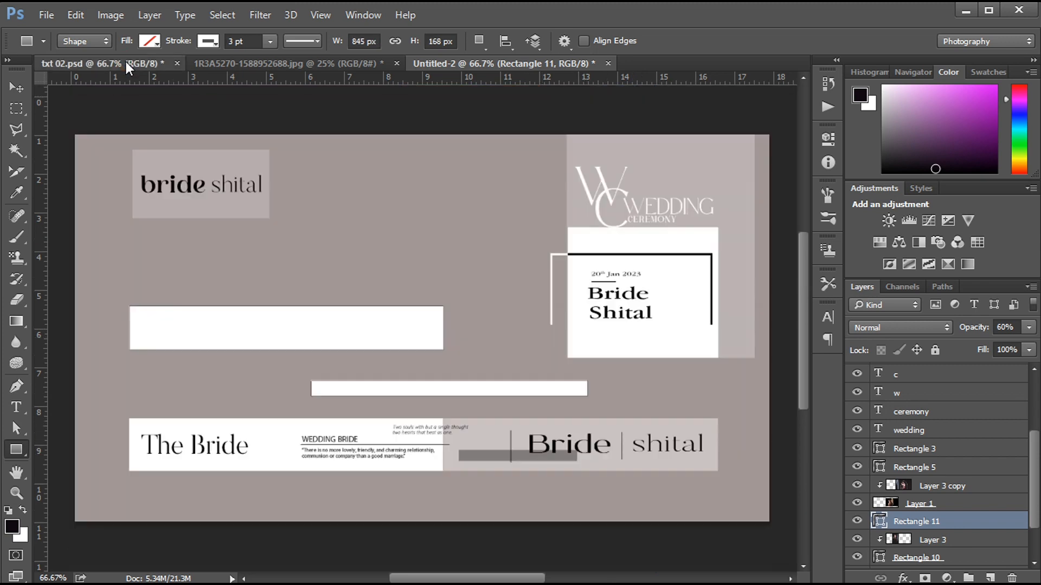
{"action": "key", "text": "v"}
{"action": "left_click", "coordinate": [250, 185], "text": "ctrl"}
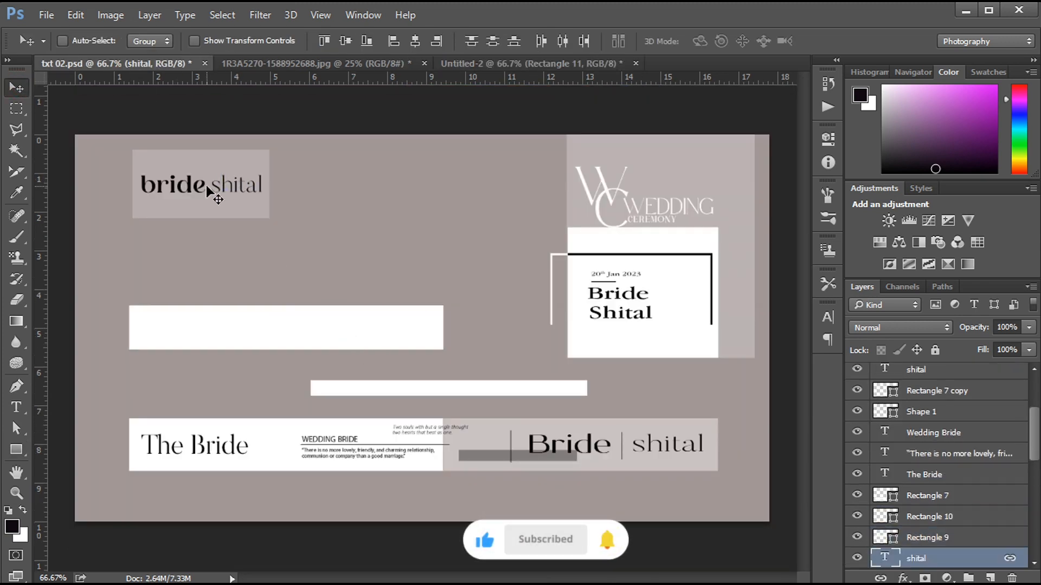
{"action": "left_click_drag", "start_coordinate": [208, 190], "coordinate": [575, 147]}
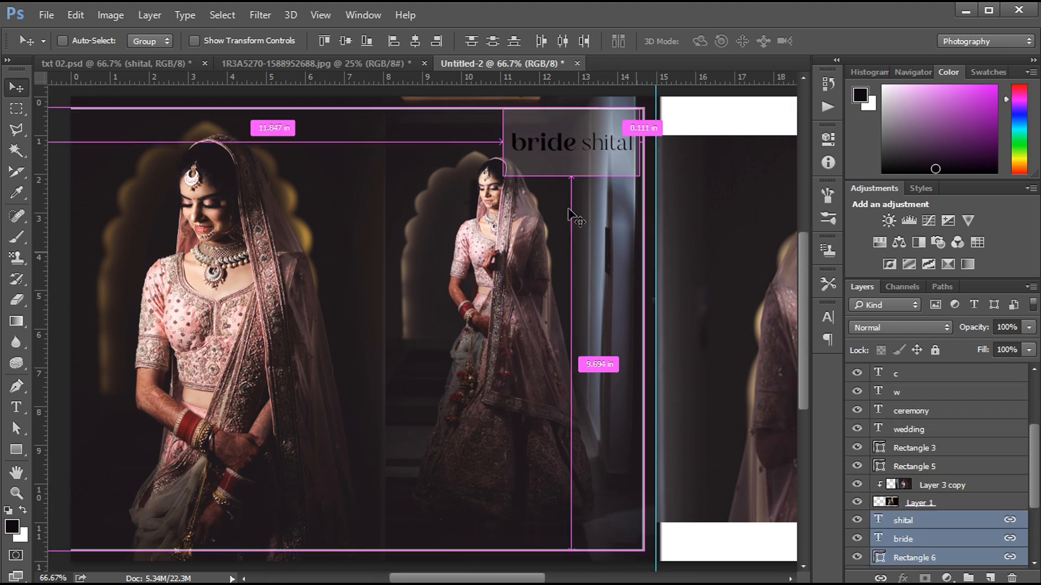
Scale the bride-name text block to about 82.6%, keeping it in the frame's top-right corner
{"action": "key", "text": "ctrl+t"}
{"action": "left_click_drag", "start_coordinate": [506, 174], "coordinate": [524, 163]}
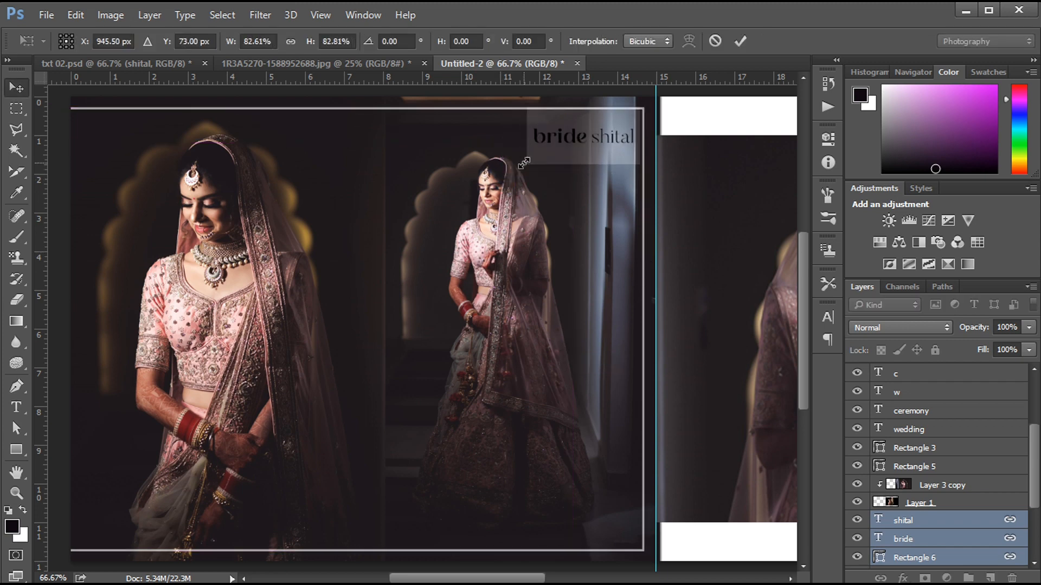
{"action": "key", "text": "Return"}
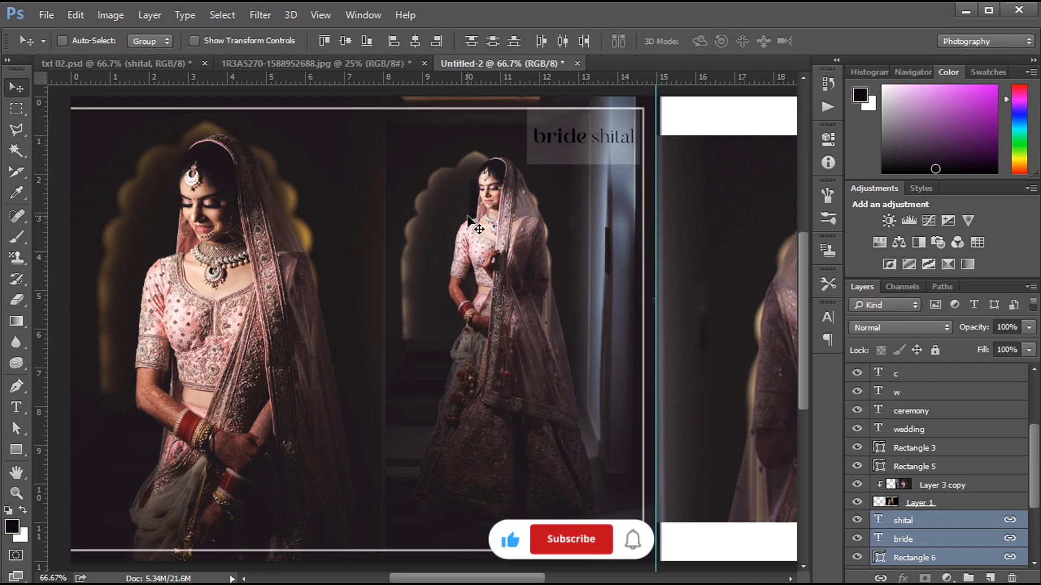
Copy the "The Bride" text strip from txt 02.psd into Untitled-2 along the bottom of the left page's frame
{"action": "key", "text": "ctrl+minus"}
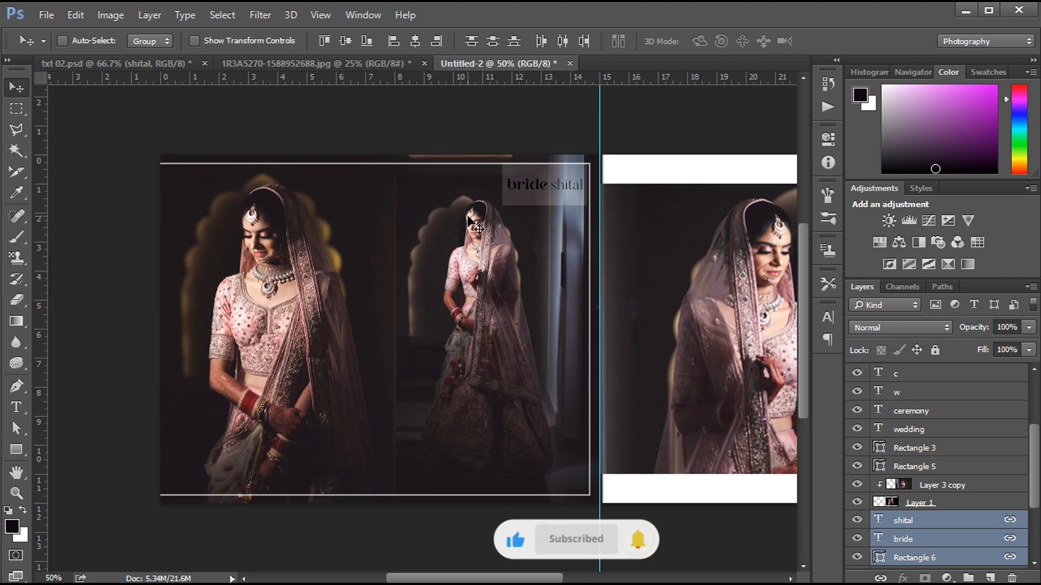
{"action": "left_click", "coordinate": [100, 63]}
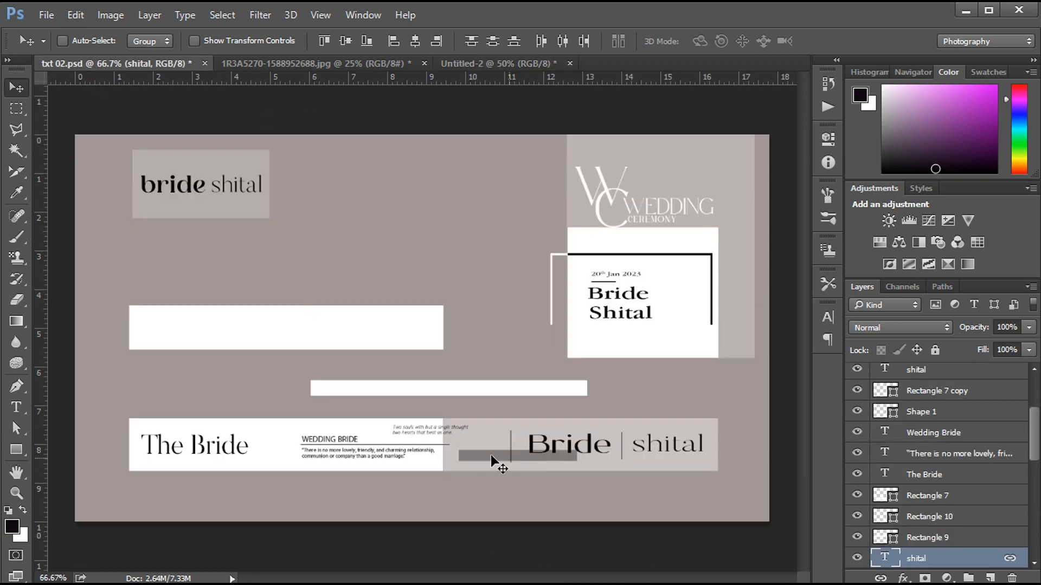
{"action": "mouse_move", "coordinate": [353, 448]}
{"action": "left_mouse_down"}
{"action": "mouse_move", "coordinate": [524, 274]}
{"action": "mouse_move", "coordinate": [512, 63]}
{"action": "mouse_move", "coordinate": [392, 428]}
{"action": "mouse_move", "coordinate": [425, 421]}
{"action": "mouse_move", "coordinate": [340, 461]}
{"action": "left_mouse_up"}
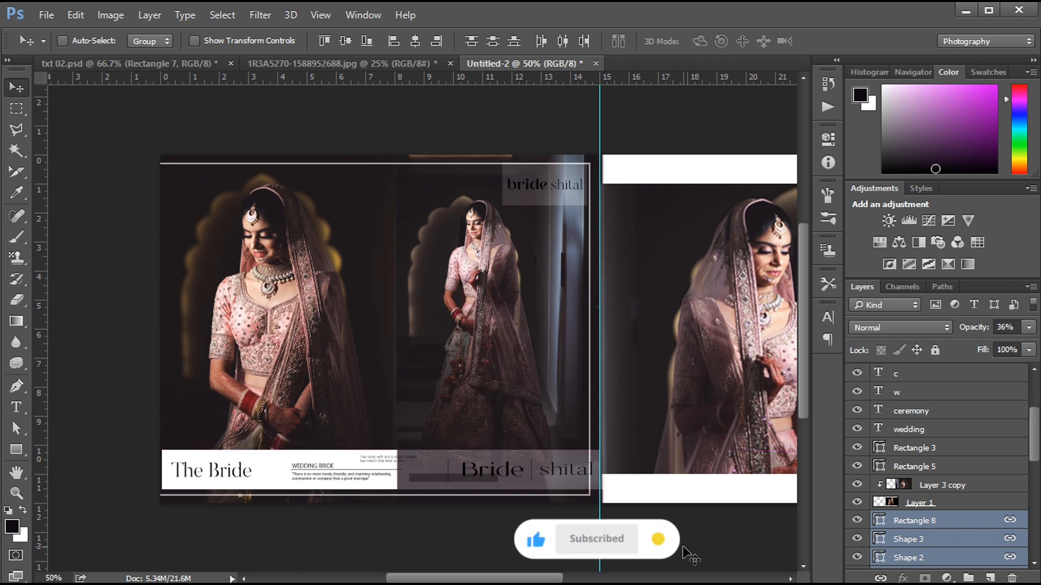
Nudge the white outline frame on the left page to the right, close to the centre guide
{"action": "key", "text": "ctrl+plus"}
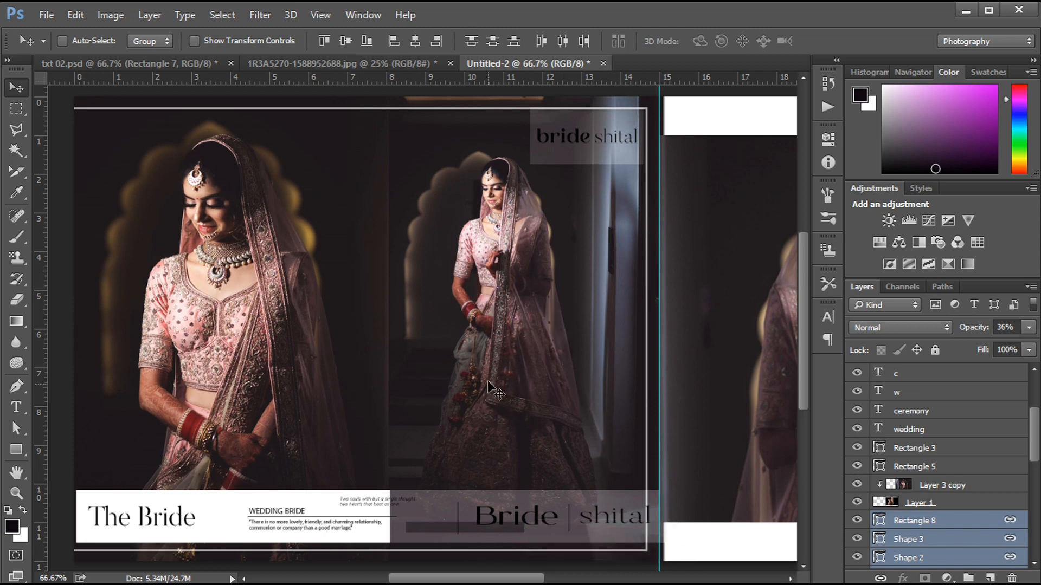
{"action": "left_click", "coordinate": [521, 352], "text": "ctrl"}
{"action": "key", "text": "Right"}
{"action": "key", "text": "Right"}
{"action": "key", "text": "Right"}
{"action": "key", "text": "Right"}
{"action": "key", "text": "Right"}
{"action": "key", "text": "Right"}
{"action": "key", "text": "Right"}
{"action": "key", "text": "Right"}
{"action": "key", "text": "Right"}
{"action": "key", "text": "Right"}
{"action": "key", "text": "Right"}
{"action": "key", "text": "Right"}
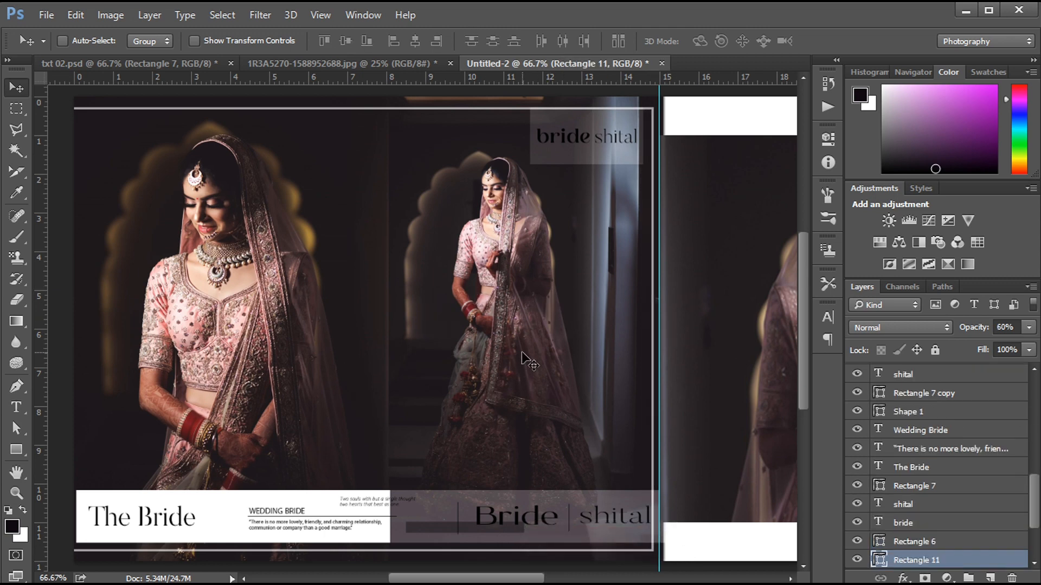
{"action": "key", "text": "Right"}
{"action": "key", "text": "Right"}
Shift the linked bride-name text block right, against the upper-right corner of the white frame
{"action": "right_click", "coordinate": [597, 147]}
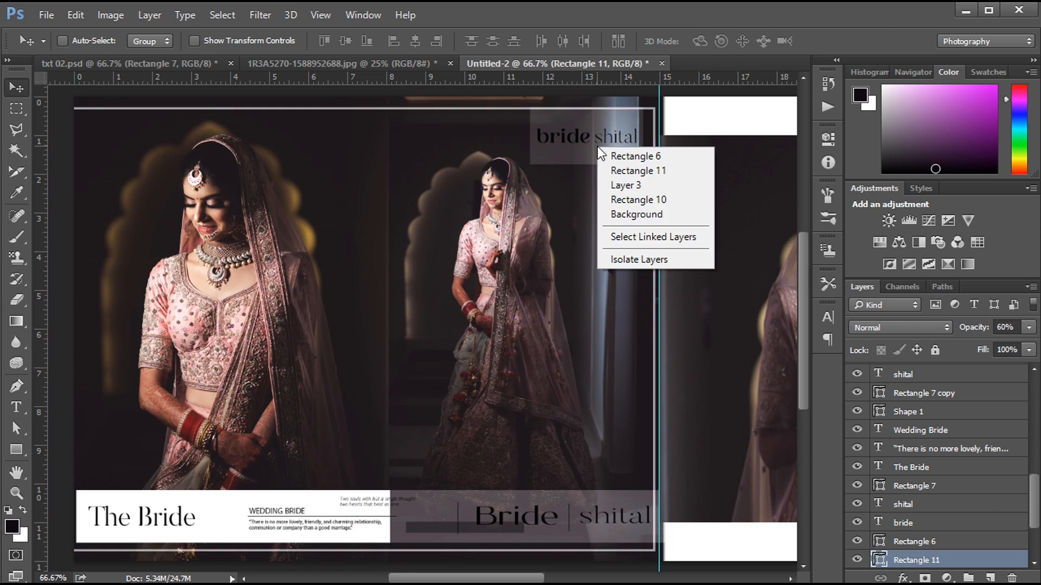
{"action": "left_click", "coordinate": [574, 123]}
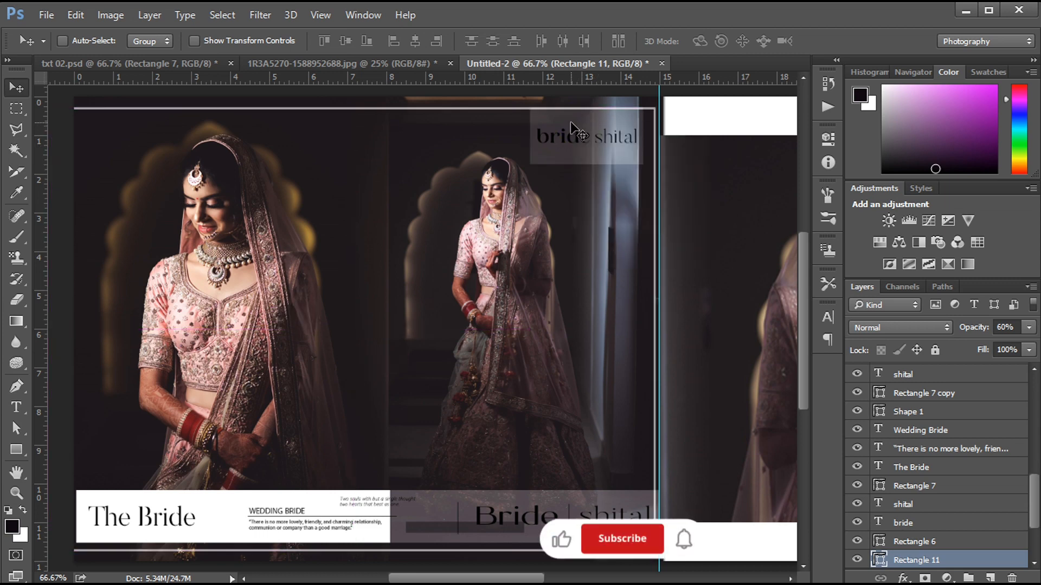
{"action": "left_click", "coordinate": [889, 504], "text": "ctrl"}
{"action": "left_click", "coordinate": [920, 505]}
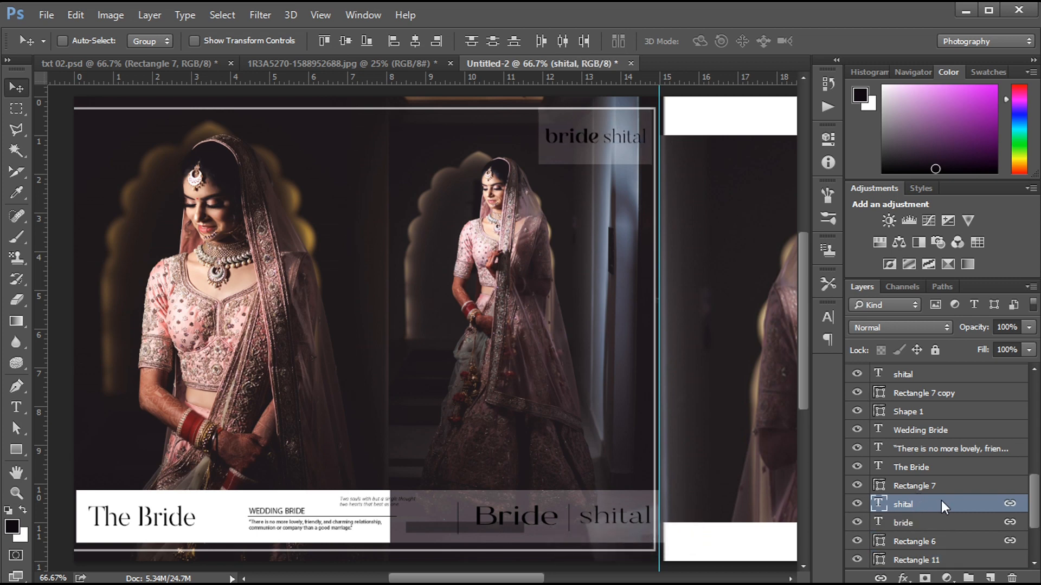
{"action": "key", "text": "ctrl"}
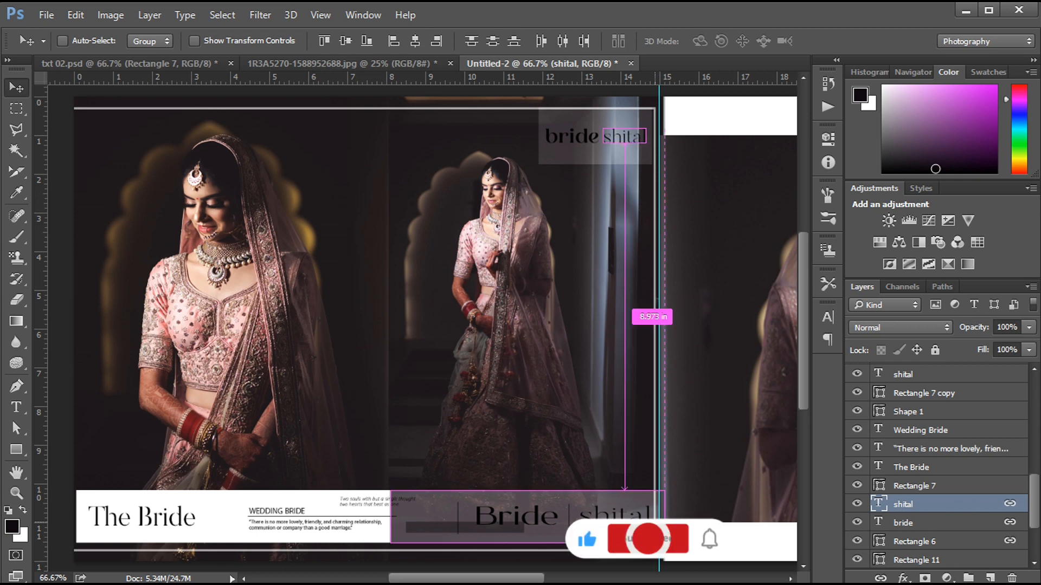
Recolour both text layers of the bride-name block in the frame's upper-right corner to off-white #f4efef
{"action": "key", "text": "ctrl+minus"}
{"action": "key", "text": "ctrl+minus"}
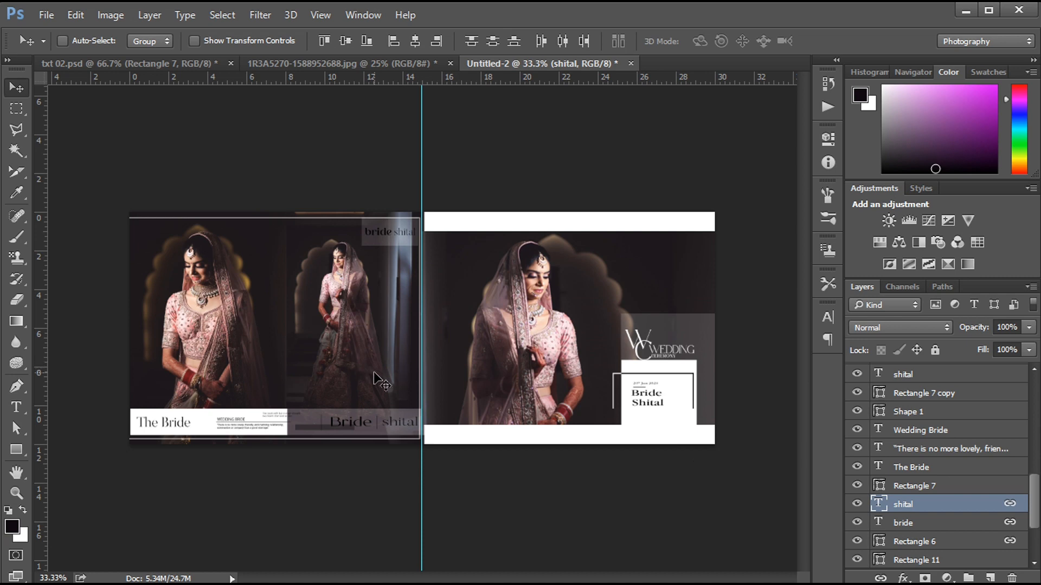
{"action": "key", "text": "ctrl+plus"}
{"action": "left_click", "coordinate": [381, 190]}
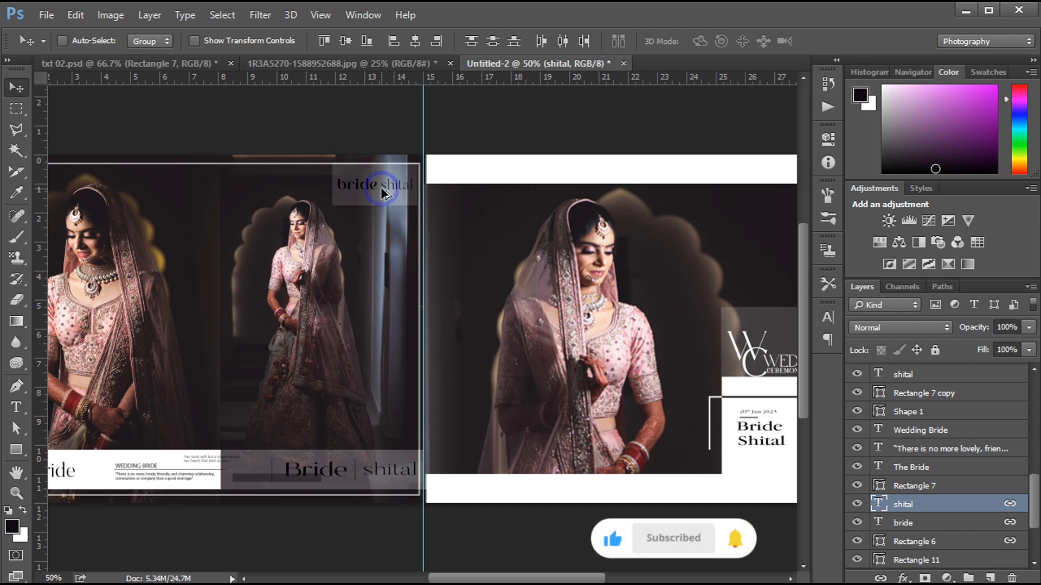
{"action": "left_click", "coordinate": [921, 521], "text": "shift"}
{"action": "left_click", "coordinate": [827, 317]}
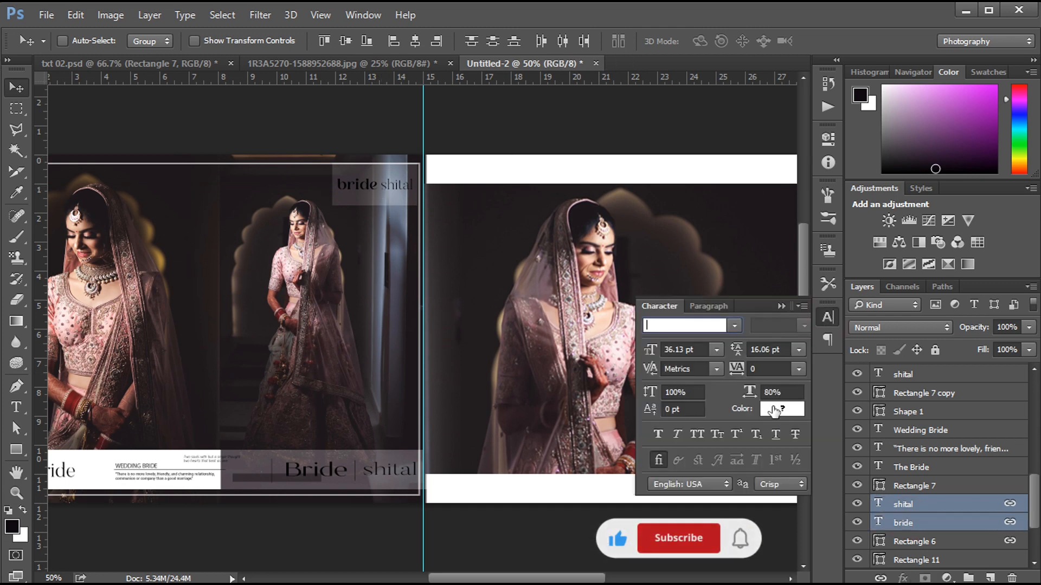
{"action": "left_click", "coordinate": [784, 407]}
{"action": "left_click", "coordinate": [346, 145]}
{"action": "left_click_drag", "start_coordinate": [447, 103], "coordinate": [619, 145]}
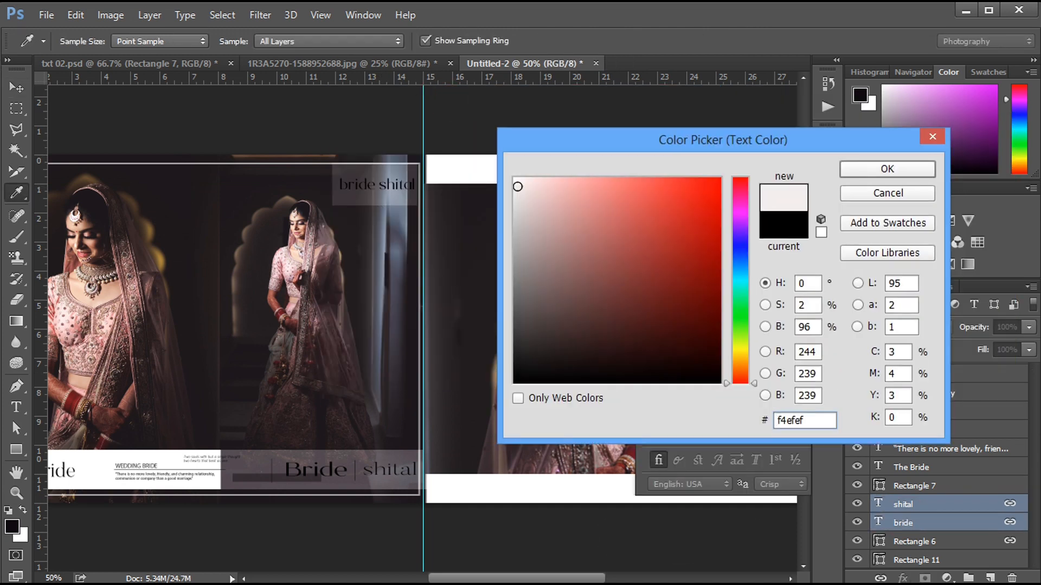
{"action": "left_click", "coordinate": [871, 170]}
{"action": "left_click", "coordinate": [781, 304]}
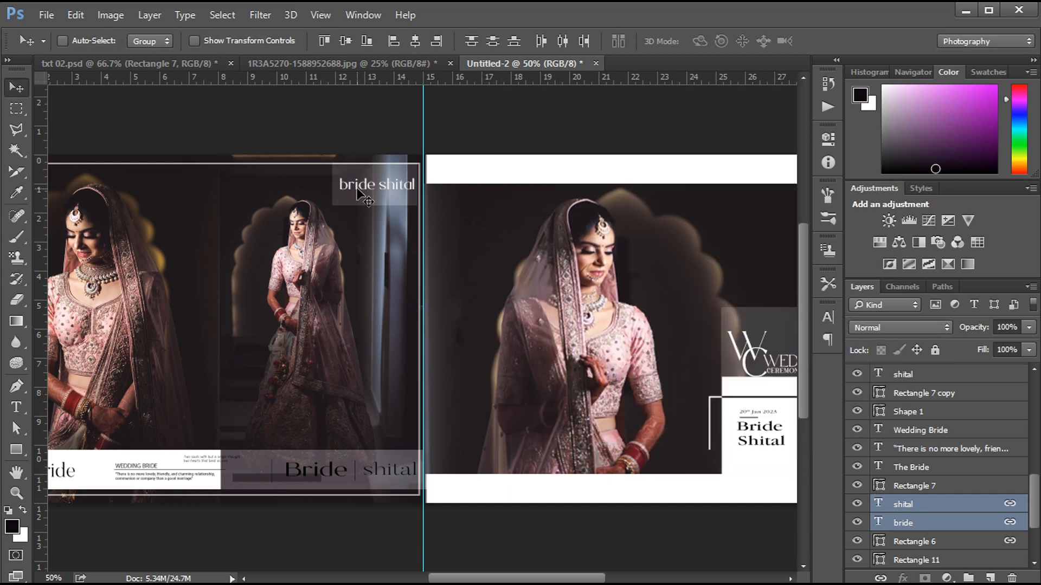
Change the font of the word "bride" in the frame's upper-right text block to TypoGraphica Regular
{"action": "left_click", "coordinate": [921, 523]}
{"action": "left_click", "coordinate": [829, 319]}
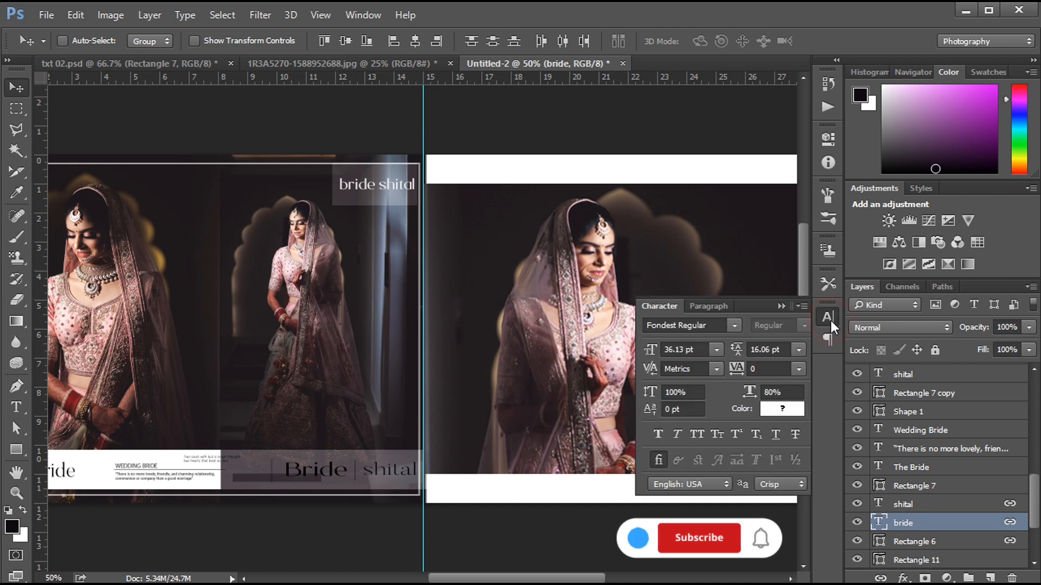
{"action": "left_click", "coordinate": [734, 325]}
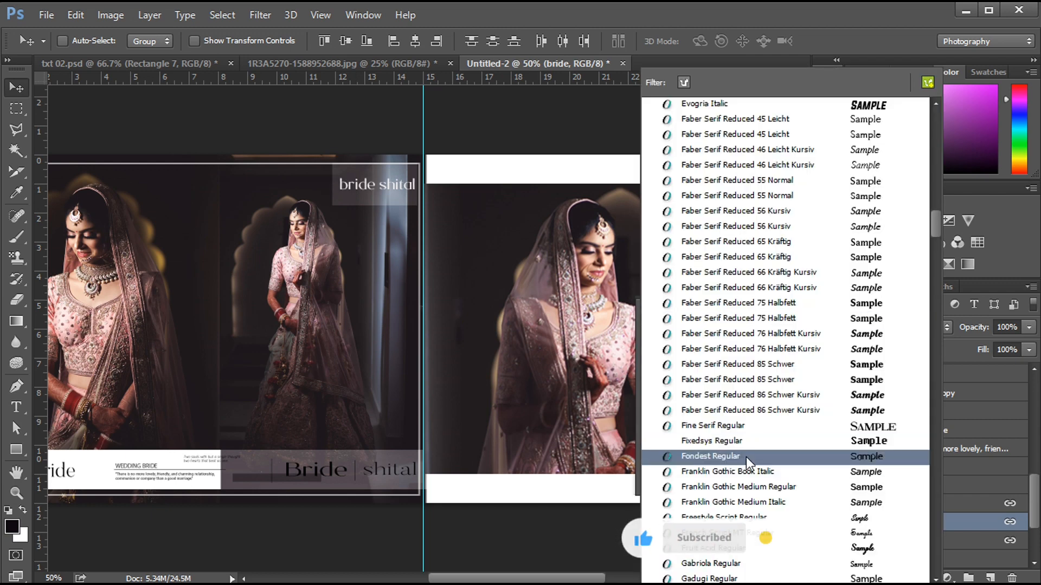
{"action": "key", "text": "Down"}
{"action": "key", "text": "Down"}
{"action": "key", "text": "Down"}
{"action": "key", "text": "Down"}
{"action": "key", "text": "Down"}
{"action": "key", "text": "Down"}
{"action": "key", "text": "Down"}
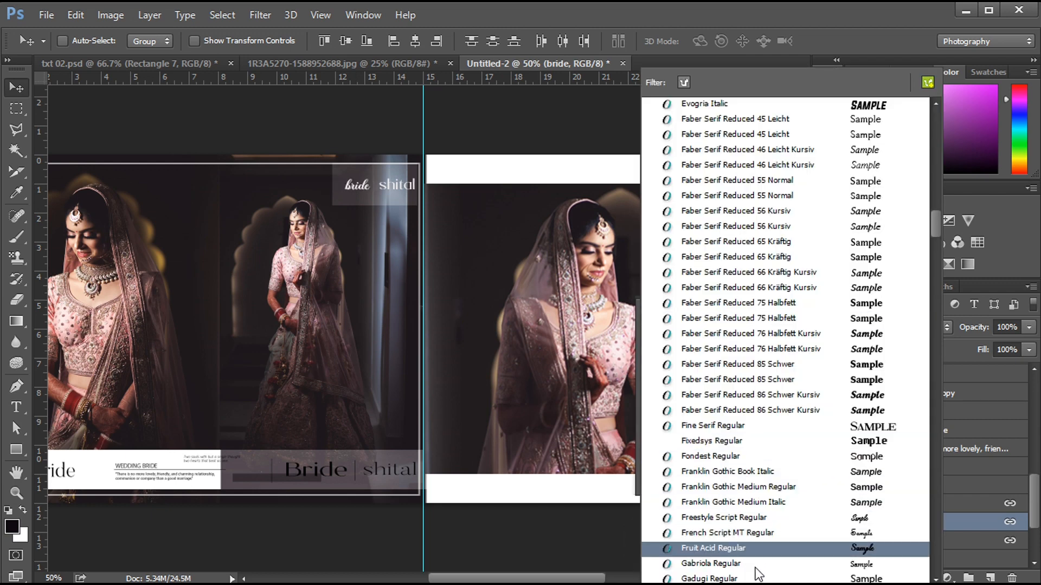
{"action": "scroll", "coordinate": [773, 369], "scroll_direction": "down", "scroll_amount": 9}
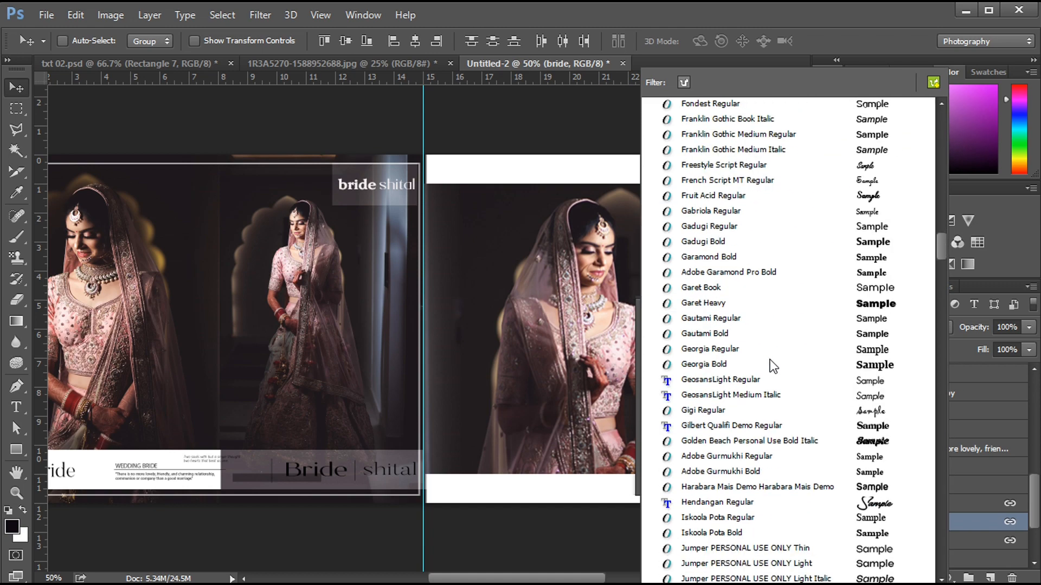
{"action": "scroll", "coordinate": [774, 366], "scroll_direction": "down", "scroll_amount": 9}
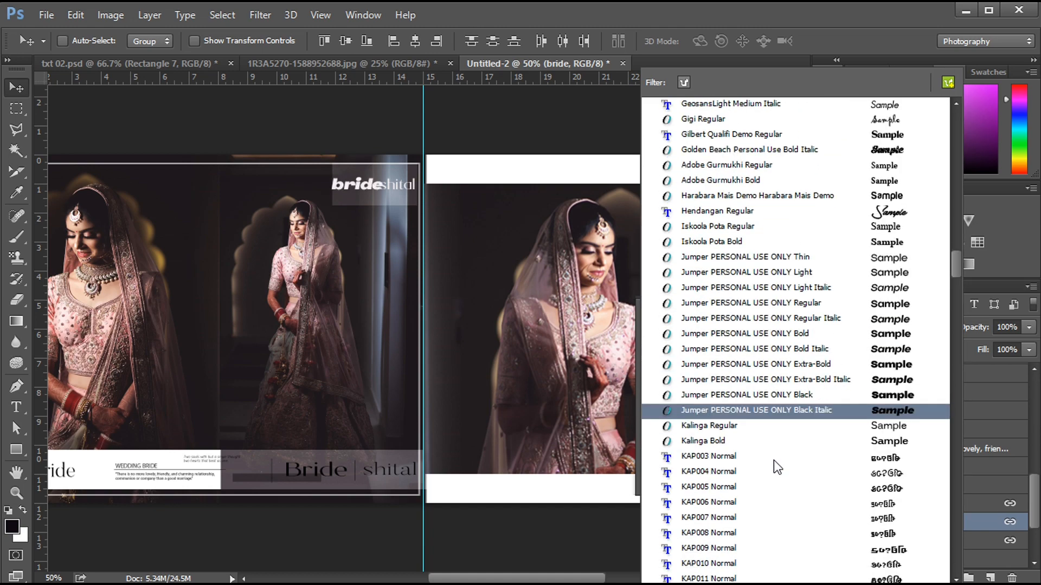
{"action": "scroll", "coordinate": [774, 462], "scroll_direction": "down", "scroll_amount": 10}
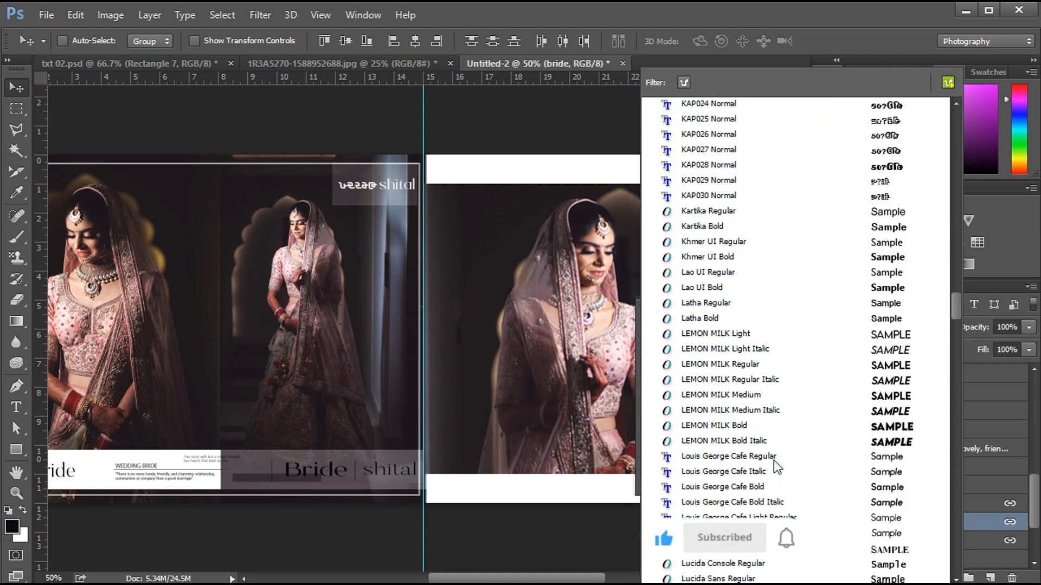
{"action": "scroll", "coordinate": [773, 460], "scroll_direction": "down", "scroll_amount": 8}
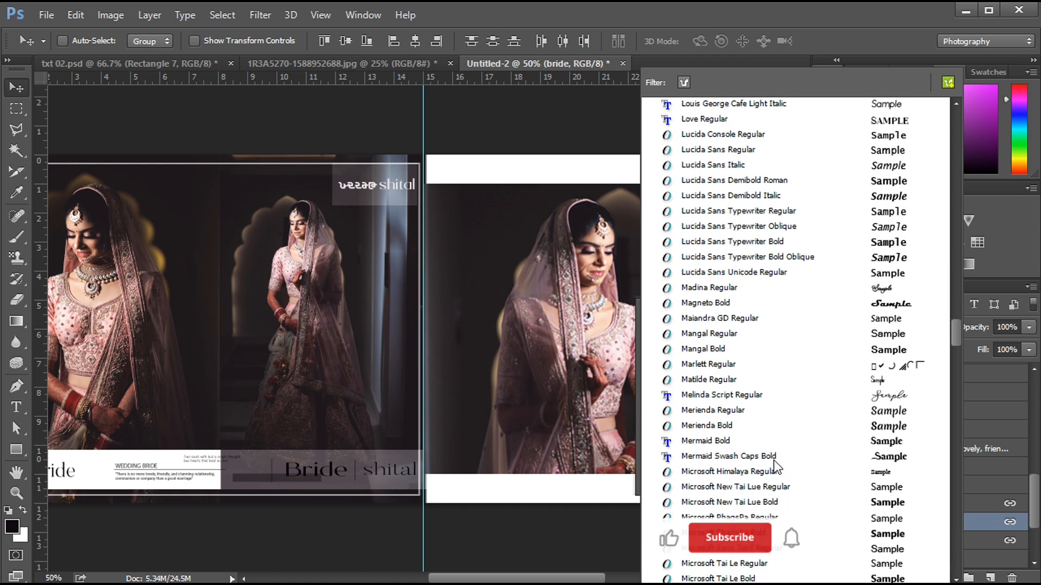
{"action": "scroll", "coordinate": [773, 460], "scroll_direction": "down", "scroll_amount": 5}
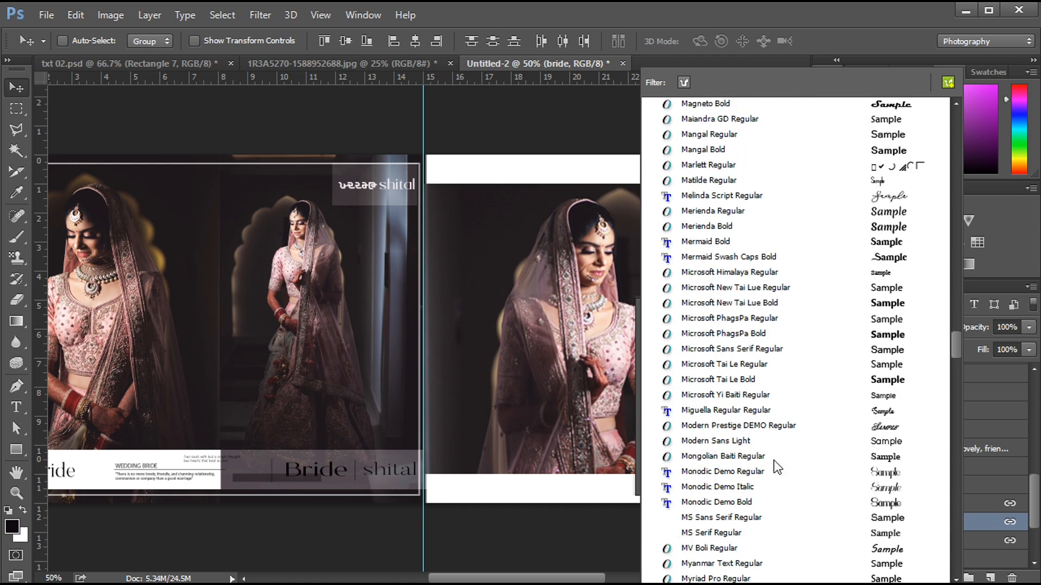
{"action": "scroll", "coordinate": [824, 477], "scroll_direction": "down", "scroll_amount": 4}
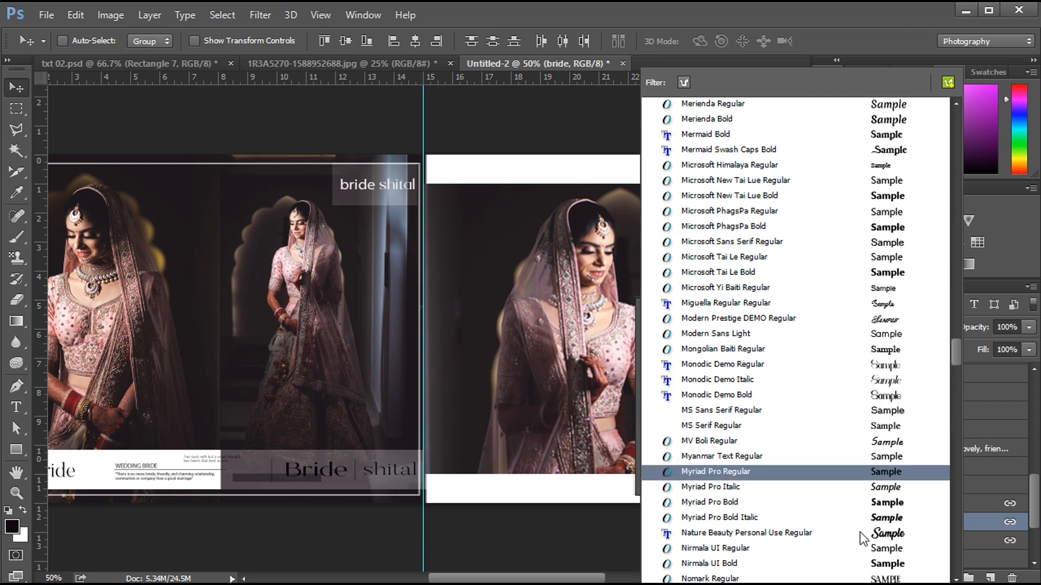
{"action": "scroll", "coordinate": [860, 538], "scroll_direction": "down", "scroll_amount": 6}
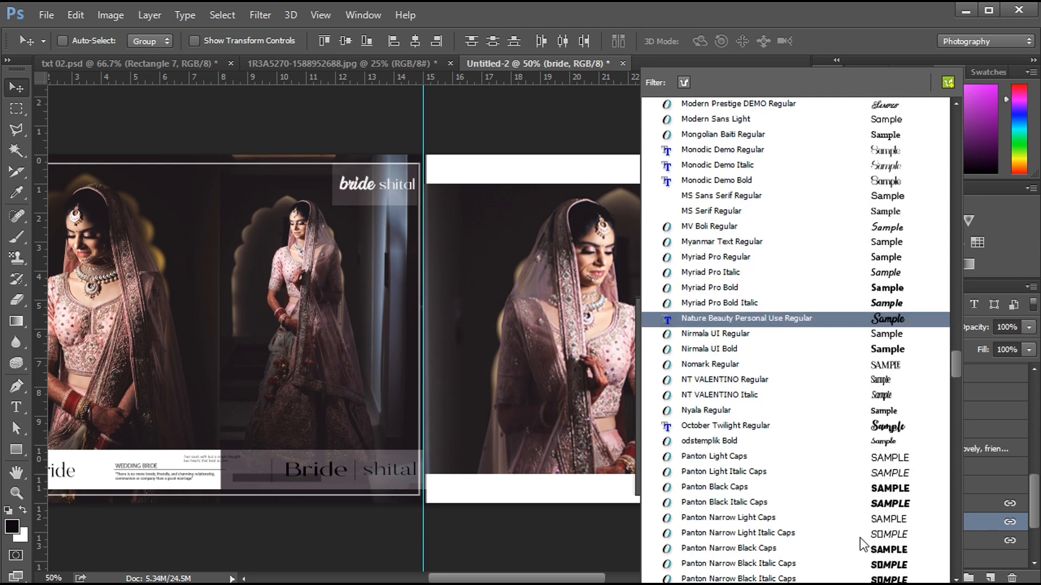
{"action": "scroll", "coordinate": [830, 538], "scroll_direction": "down", "scroll_amount": 10}
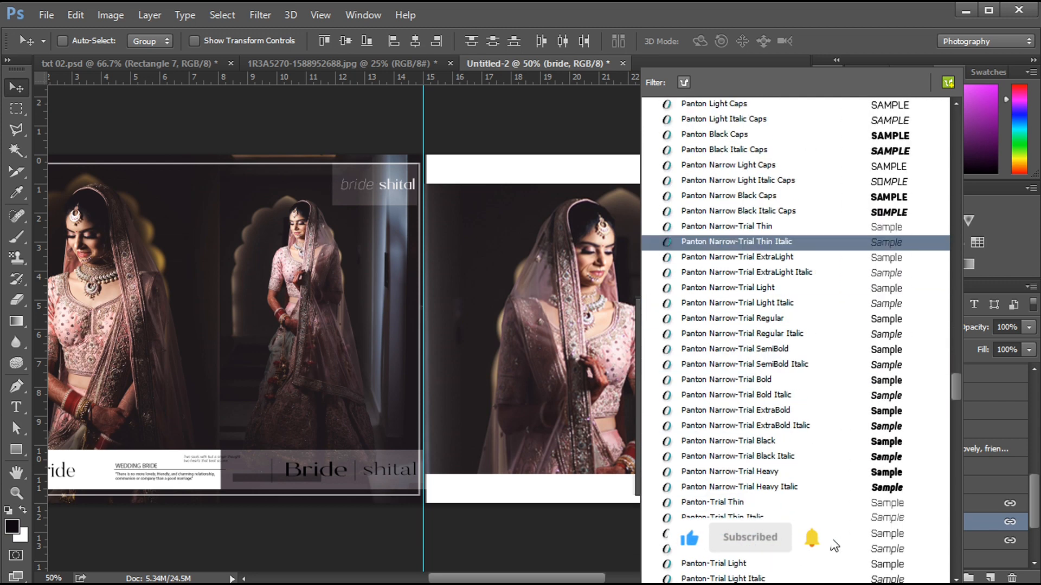
{"action": "scroll", "coordinate": [835, 546], "scroll_direction": "down", "scroll_amount": 7}
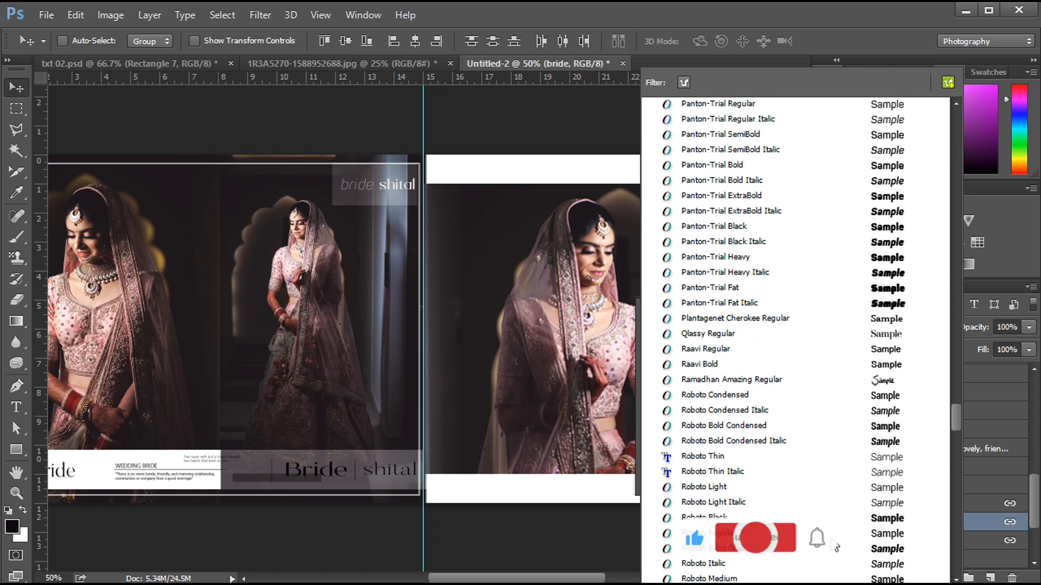
{"action": "scroll", "coordinate": [832, 540], "scroll_direction": "down", "scroll_amount": 3}
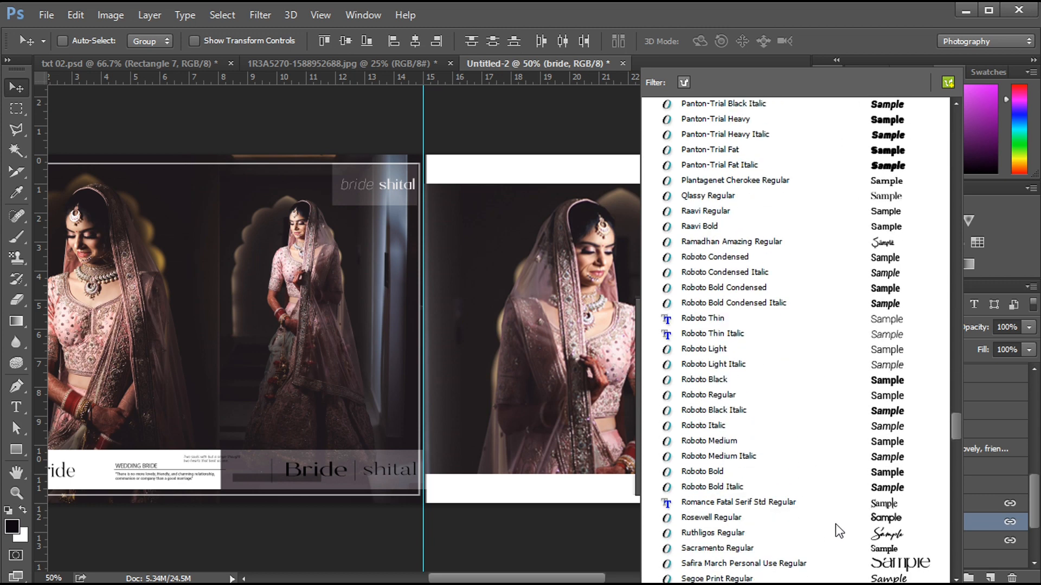
{"action": "scroll", "coordinate": [832, 539], "scroll_direction": "down", "scroll_amount": 1}
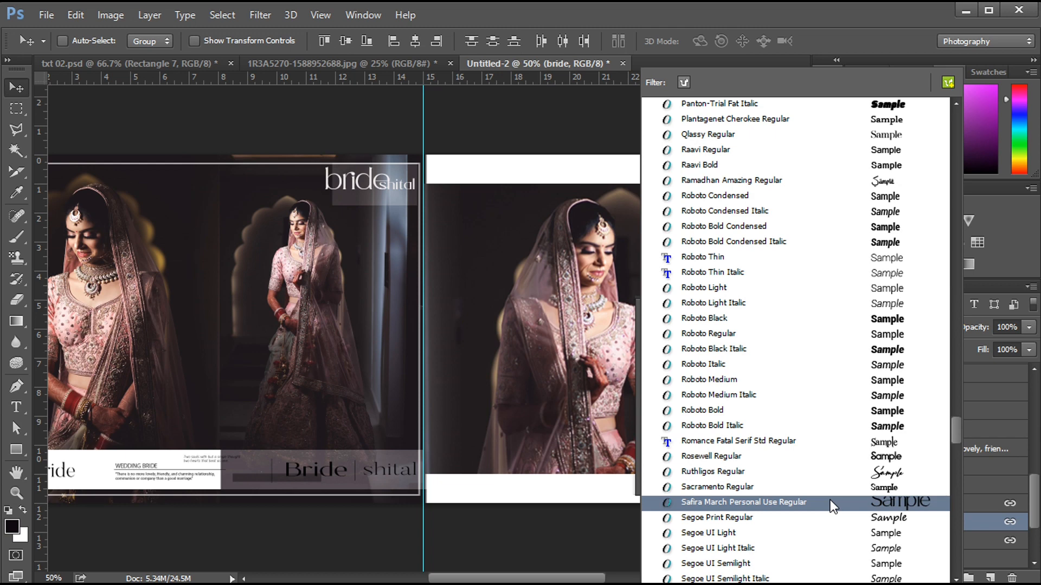
{"action": "scroll", "coordinate": [832, 505], "scroll_direction": "down", "scroll_amount": 8}
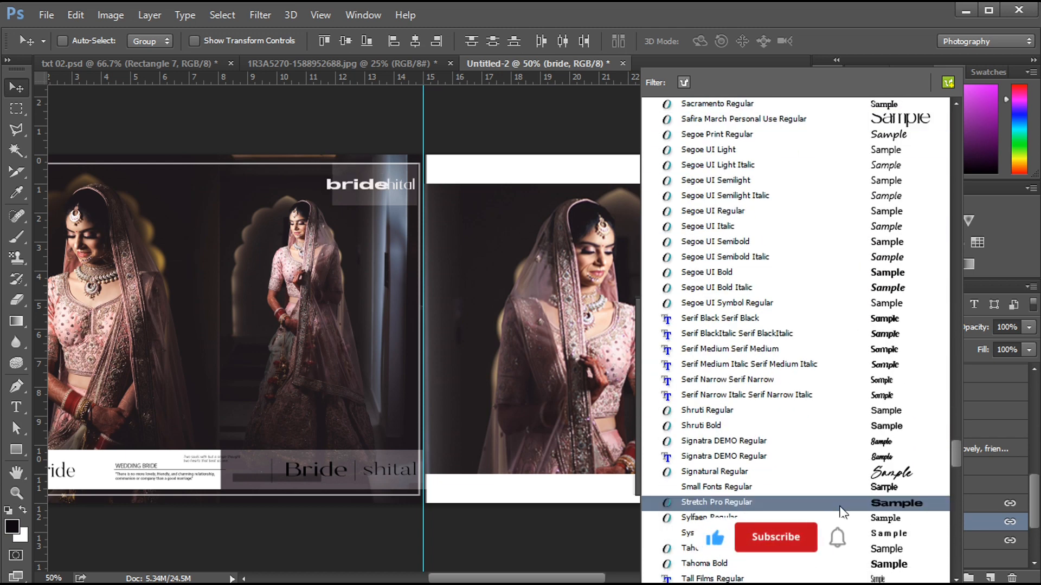
{"action": "scroll", "coordinate": [834, 506], "scroll_direction": "down", "scroll_amount": 3}
{"action": "scroll", "coordinate": [843, 489], "scroll_direction": "down", "scroll_amount": 4}
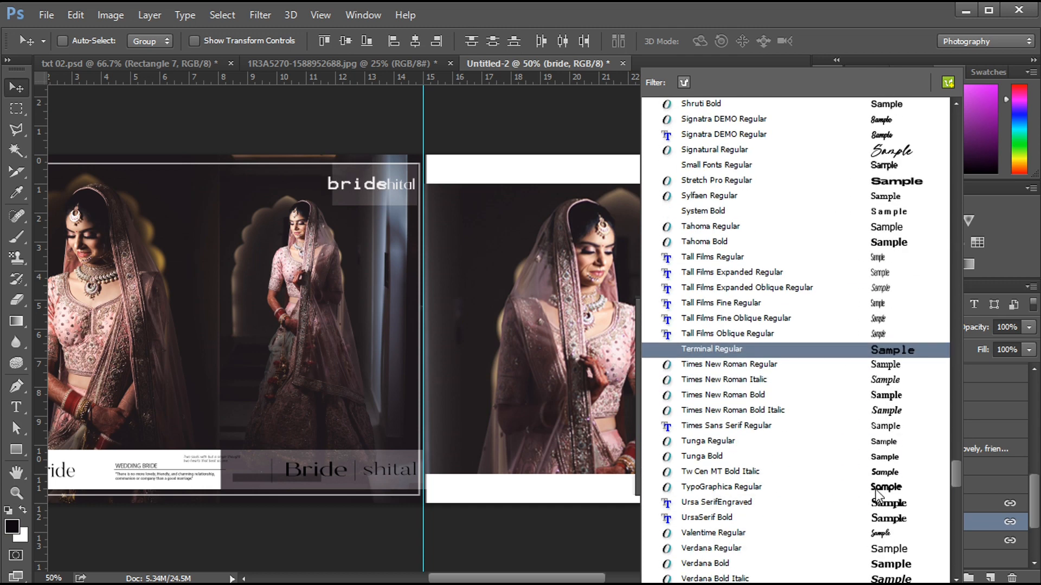
{"action": "scroll", "coordinate": [882, 488], "scroll_direction": "down", "scroll_amount": 6}
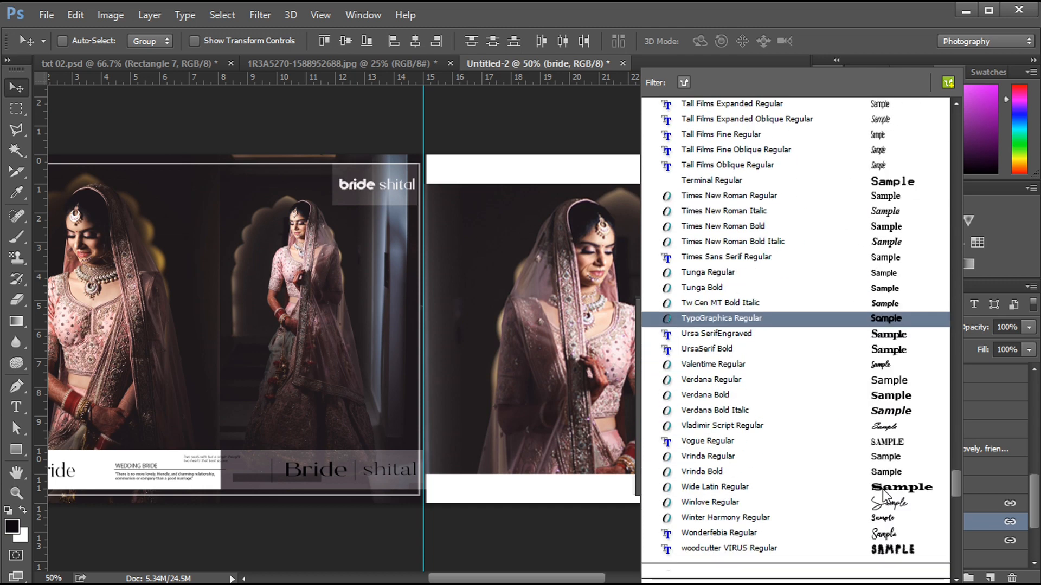
{"action": "scroll", "coordinate": [882, 489], "scroll_direction": "up", "scroll_amount": 2}
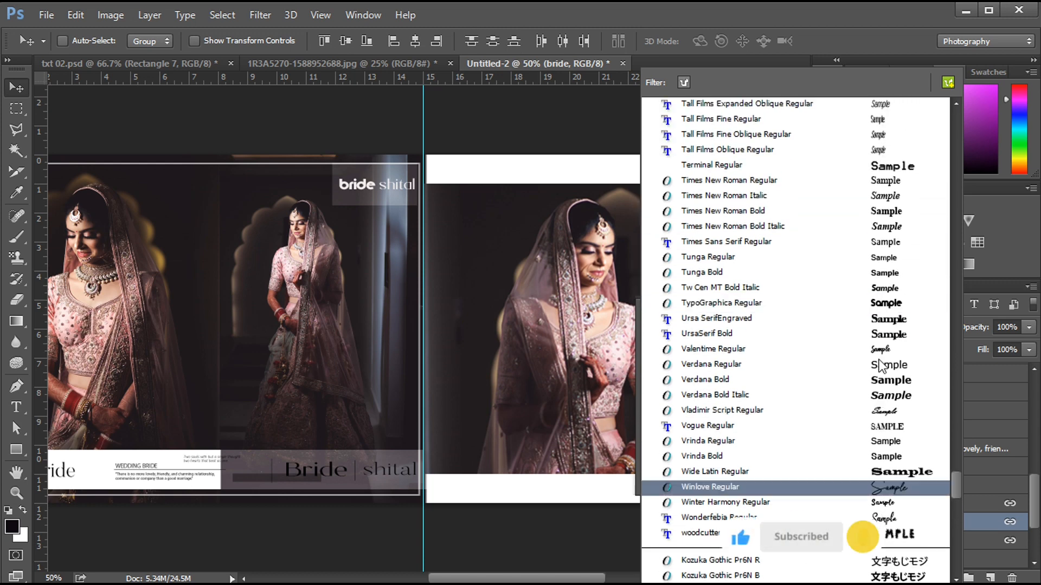
{"action": "left_click", "coordinate": [885, 305]}
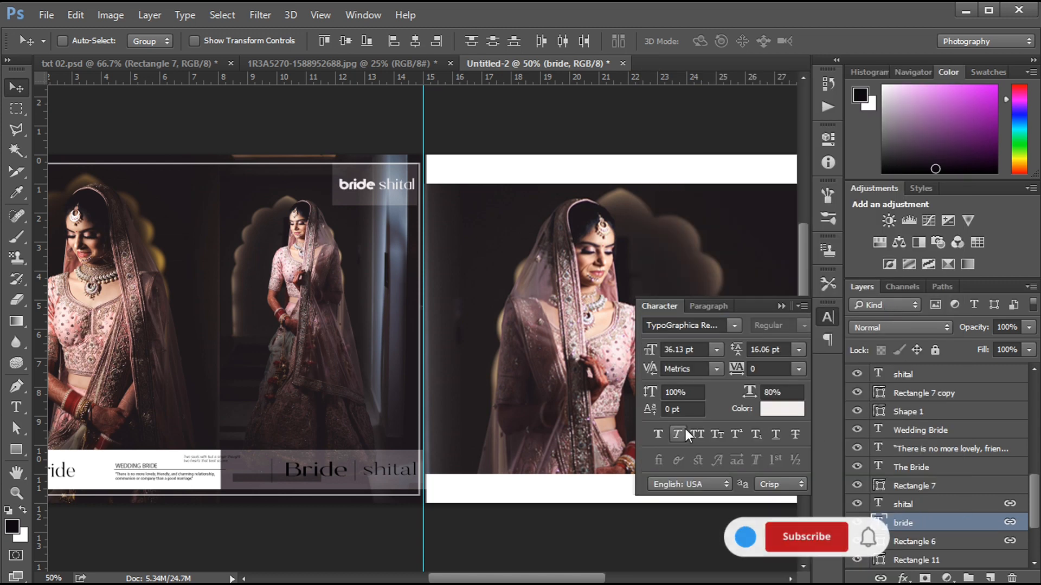
{"action": "left_click", "coordinate": [779, 305]}
Draw a rectangle shape about 1010 × 58 px along the bottom edge of the right page
{"action": "left_click_drag", "start_coordinate": [465, 578], "coordinate": [520, 579]}
{"action": "left_click", "coordinate": [17, 450]}
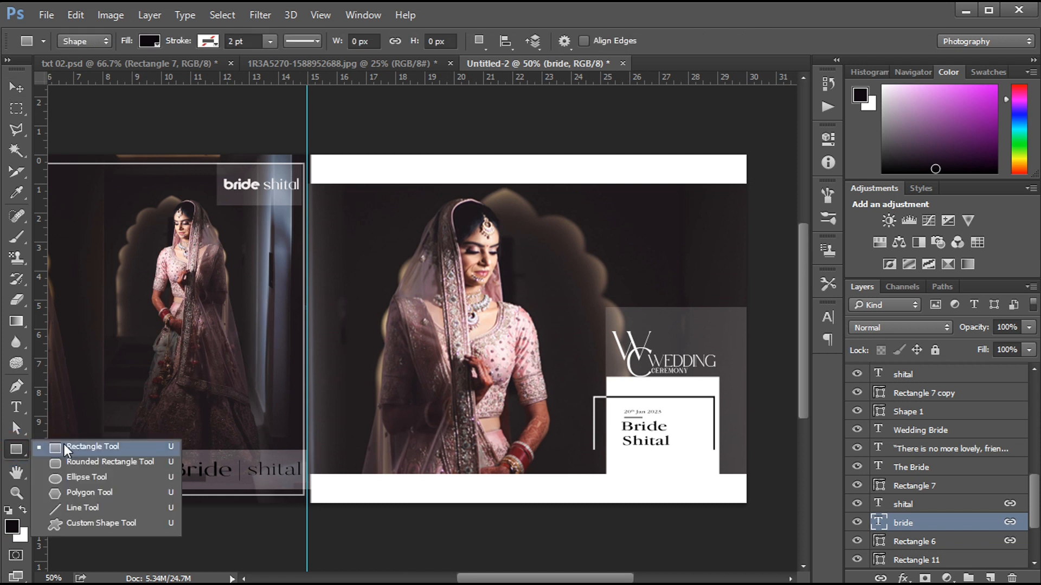
{"action": "left_click", "coordinate": [64, 444]}
{"action": "left_click_drag", "start_coordinate": [327, 489], "coordinate": [737, 514]}
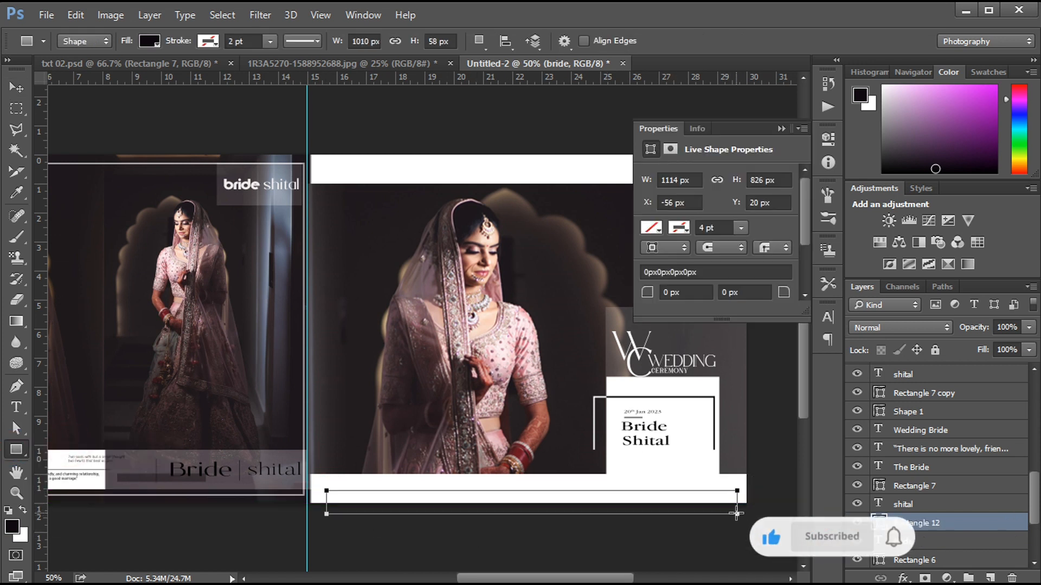
Fill the new bottom rectangle with the dark tone #211d1e sampled from the right photo's background
{"action": "left_click", "coordinate": [651, 228]}
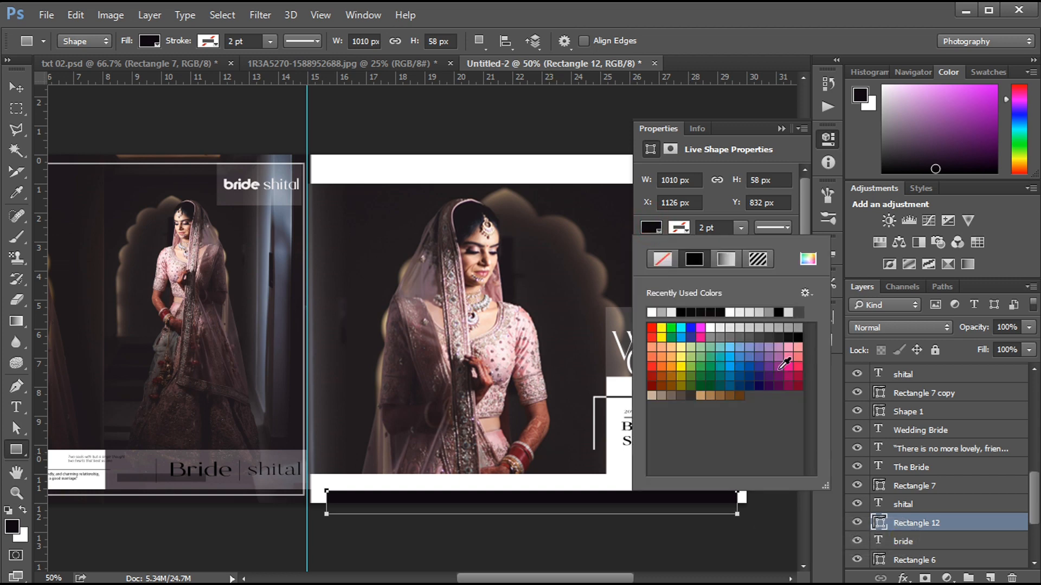
{"action": "left_click", "coordinate": [807, 258]}
{"action": "left_click", "coordinate": [344, 209]}
{"action": "left_click", "coordinate": [383, 203]}
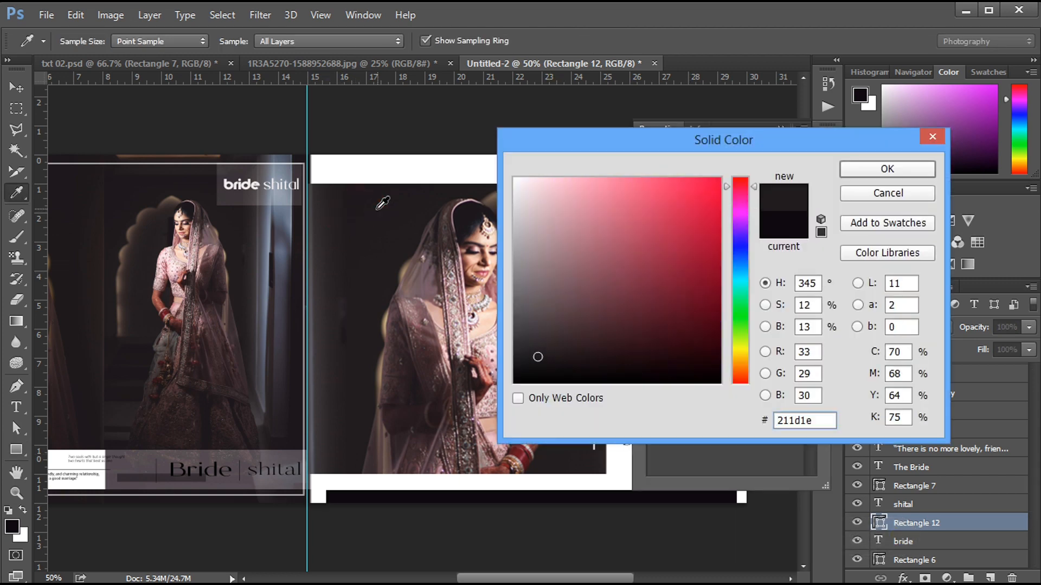
{"action": "left_click", "coordinate": [863, 171]}
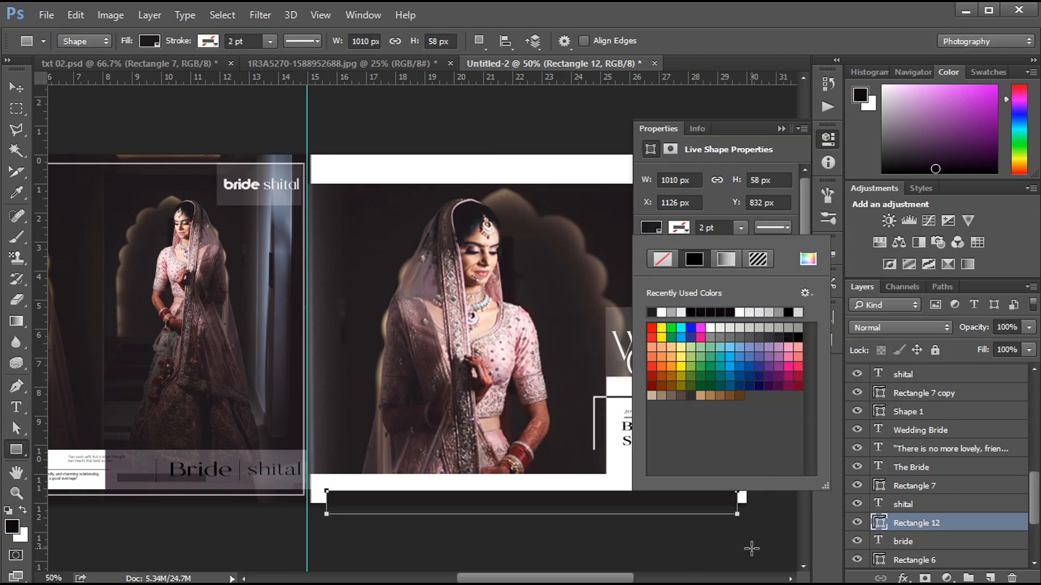
Draw a rectangle shape about 1002 × 84 px across the top edge of the right page, overlapping the white strip
{"action": "key", "text": "Escape"}
{"action": "key", "text": "Return"}
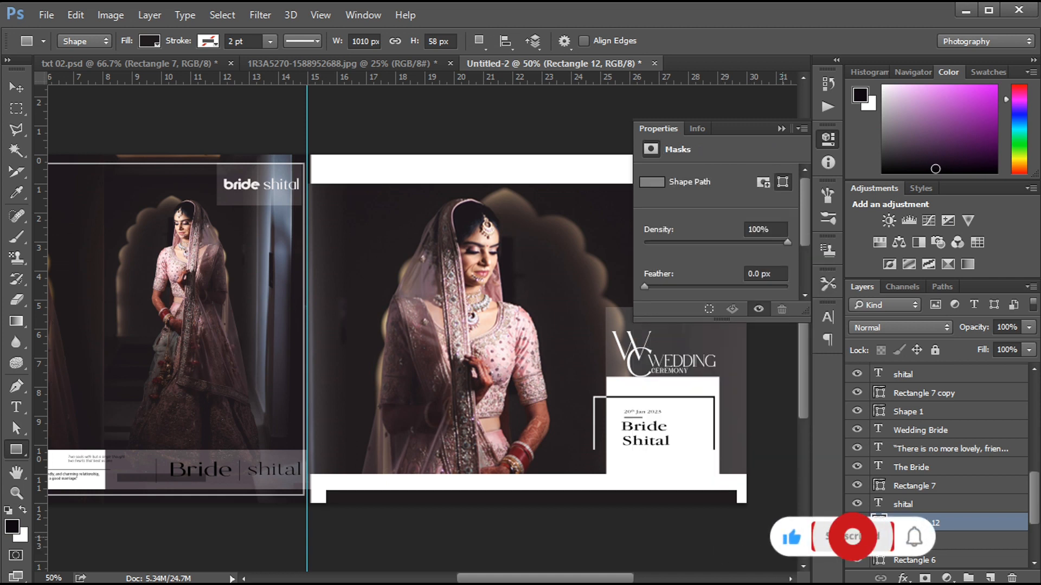
{"action": "left_click", "coordinate": [781, 129]}
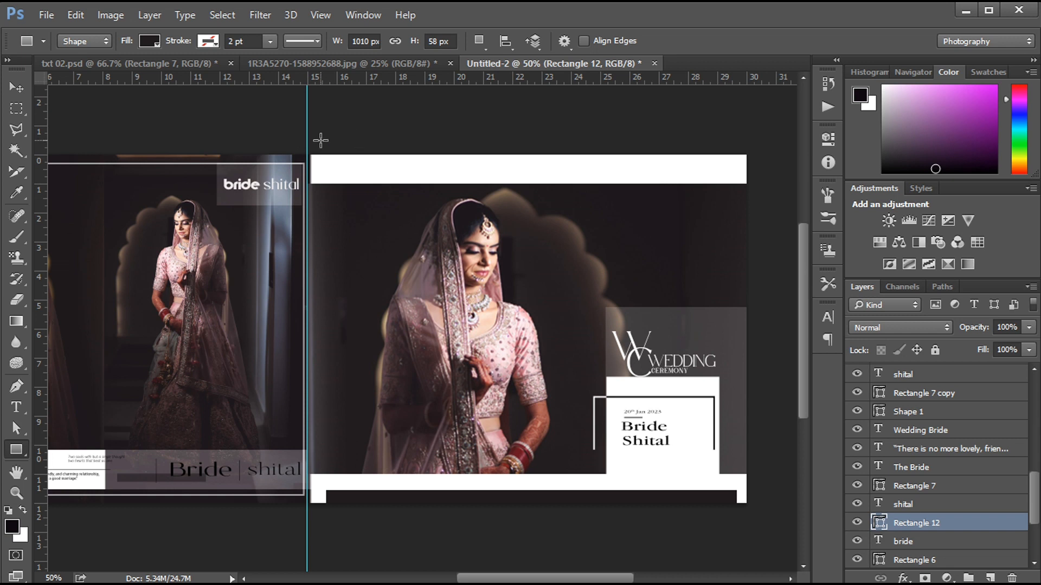
{"action": "left_click_drag", "start_coordinate": [320, 141], "coordinate": [726, 174]}
Give the new top rectangle no fill and a 4 pt black outline
{"action": "left_click", "coordinate": [649, 228]}
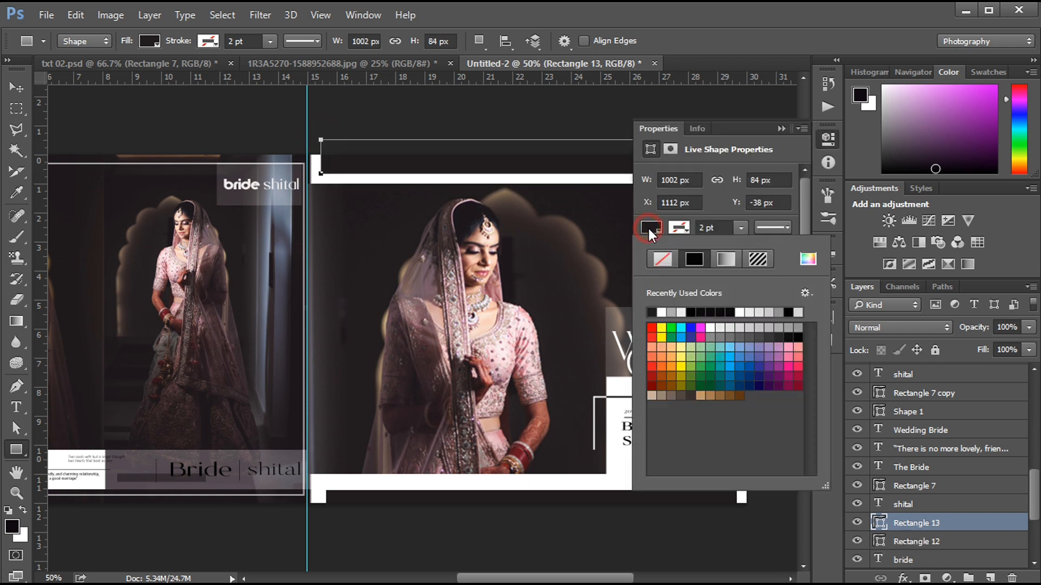
{"action": "left_click", "coordinate": [703, 228]}
{"action": "double_click", "coordinate": [702, 228]}
{"action": "type", "text": "4"}
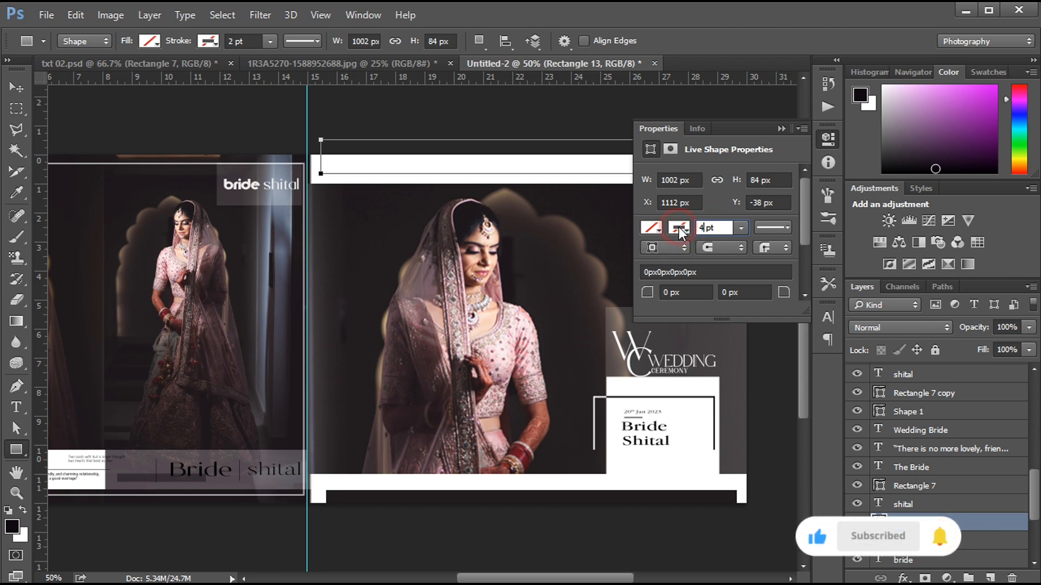
{"action": "left_click", "coordinate": [679, 228]}
{"action": "left_click", "coordinate": [688, 314]}
{"action": "left_click", "coordinate": [781, 129]}
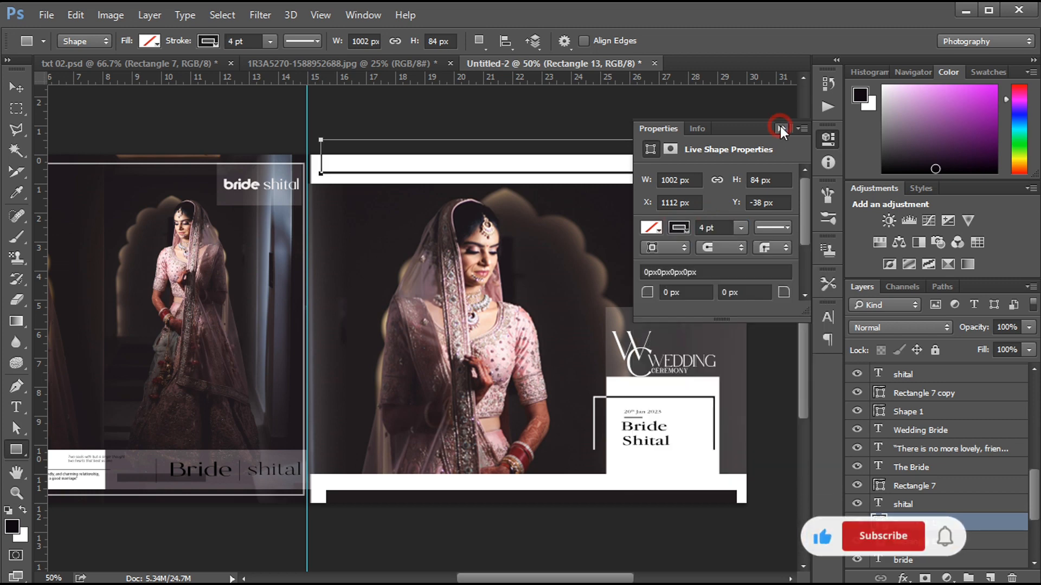
{"action": "left_click", "coordinate": [780, 129]}
{"action": "key", "text": "ctrl+minus"}
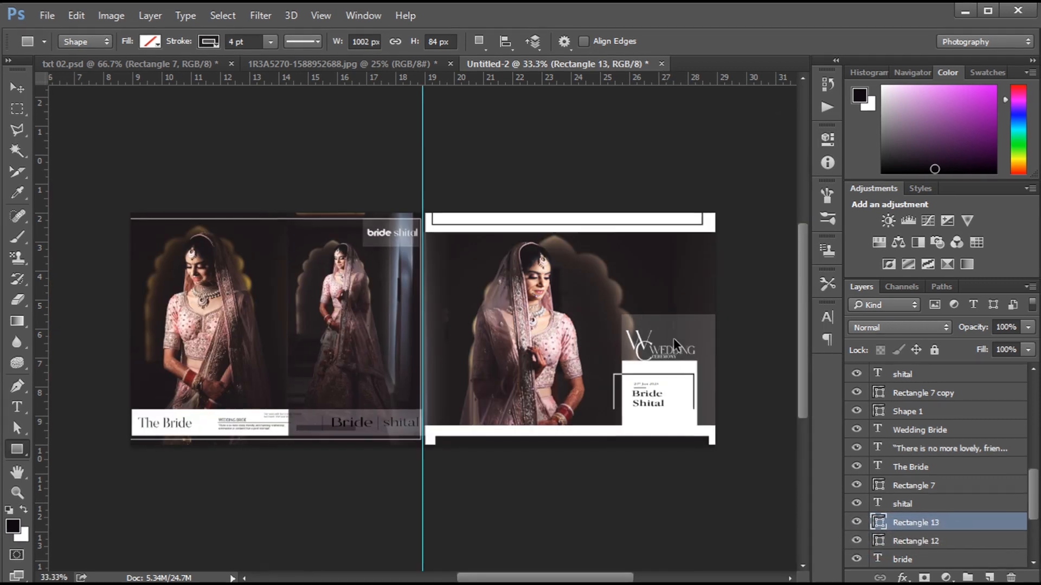